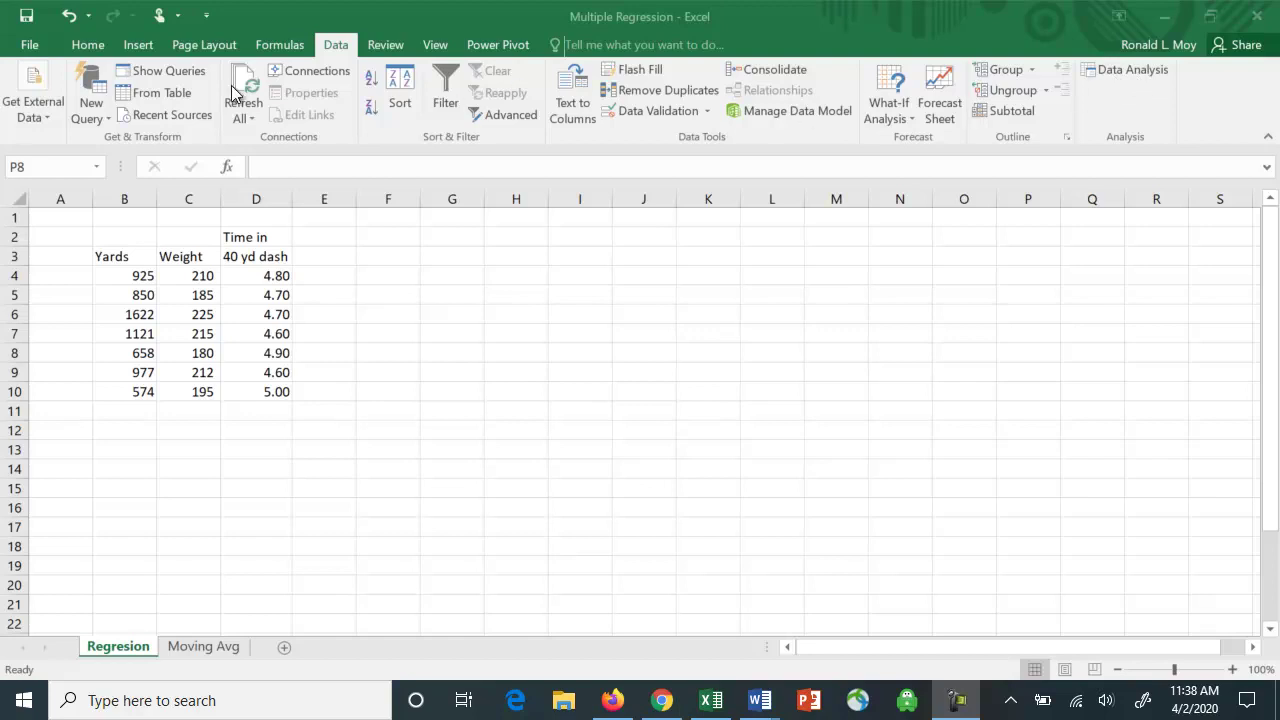
Confirm the Analysis ToolPak add-in is enabled in Excel Options > Add-Ins
{"action": "left_click", "coordinate": [34, 46]}
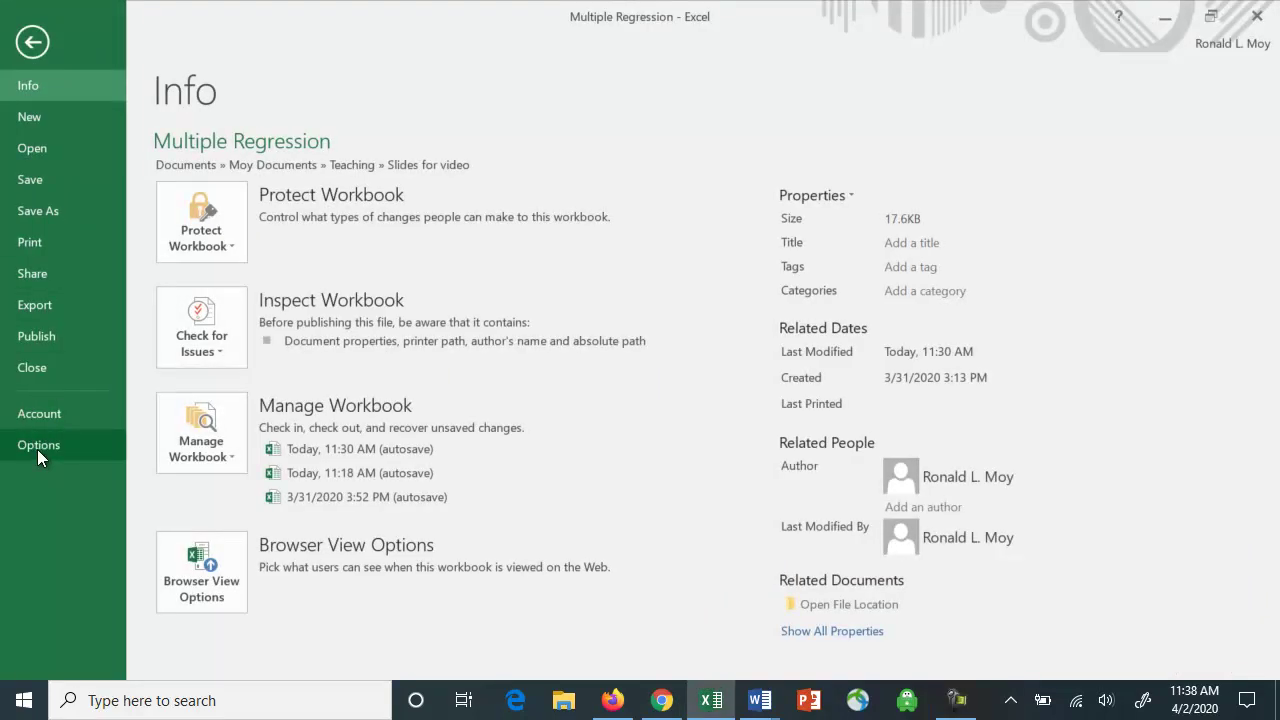
{"action": "left_click", "coordinate": [37, 449]}
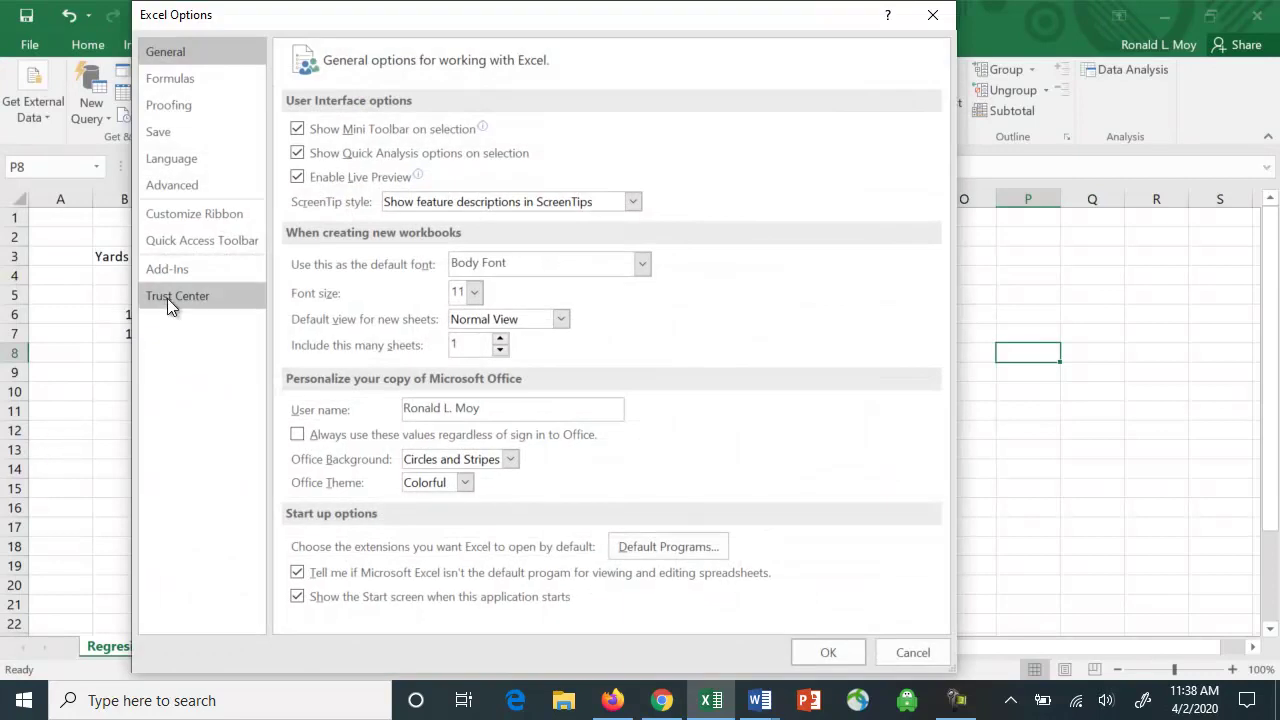
{"action": "left_click", "coordinate": [178, 270]}
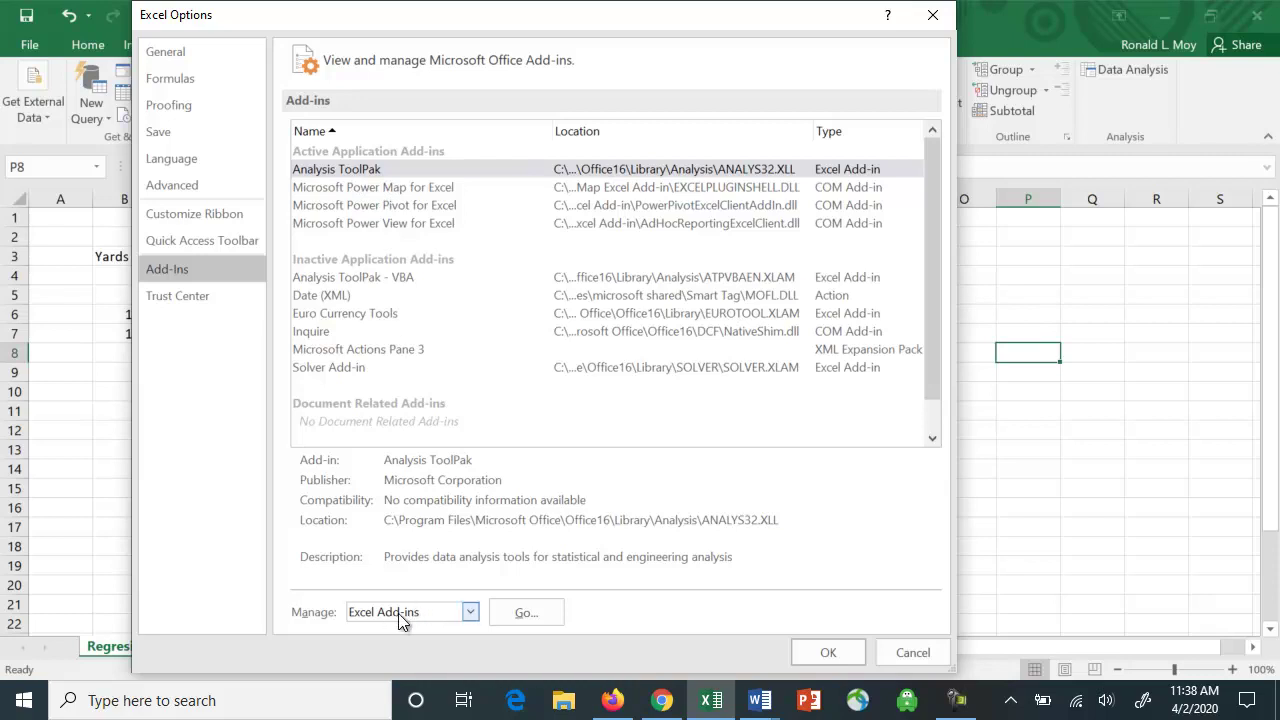
{"action": "left_click", "coordinate": [526, 613]}
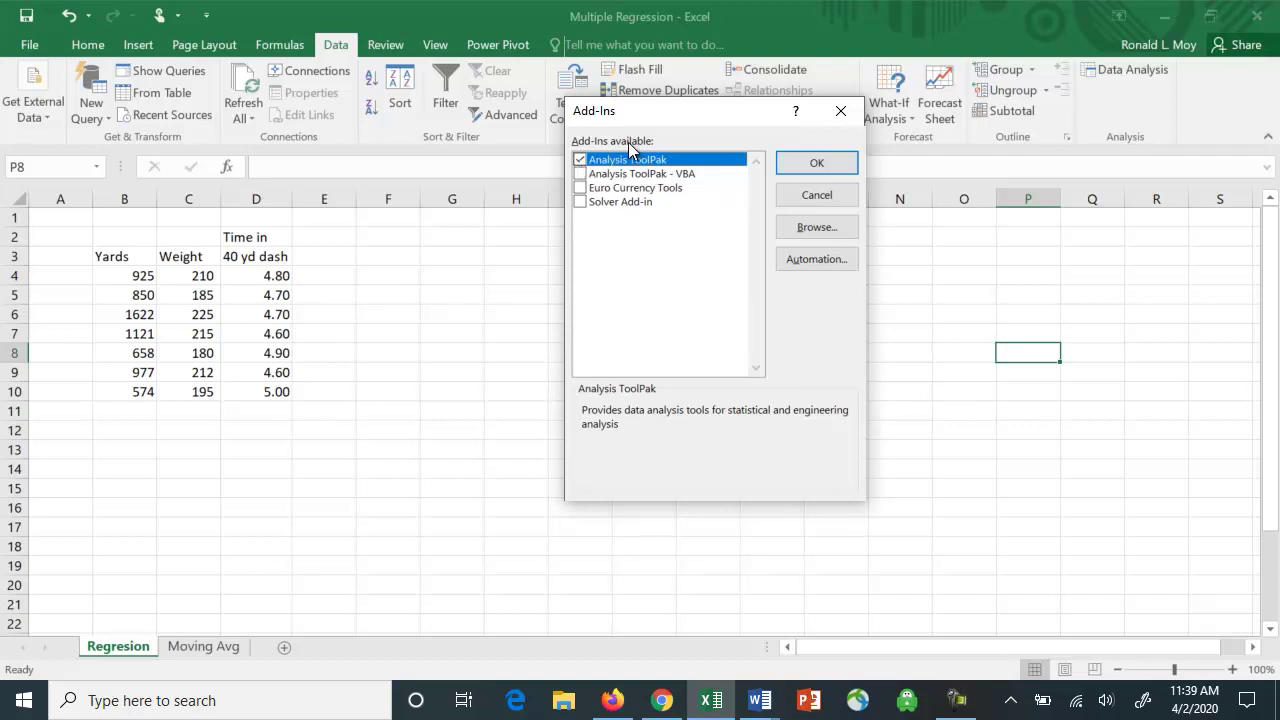
{"action": "left_click", "coordinate": [824, 164]}
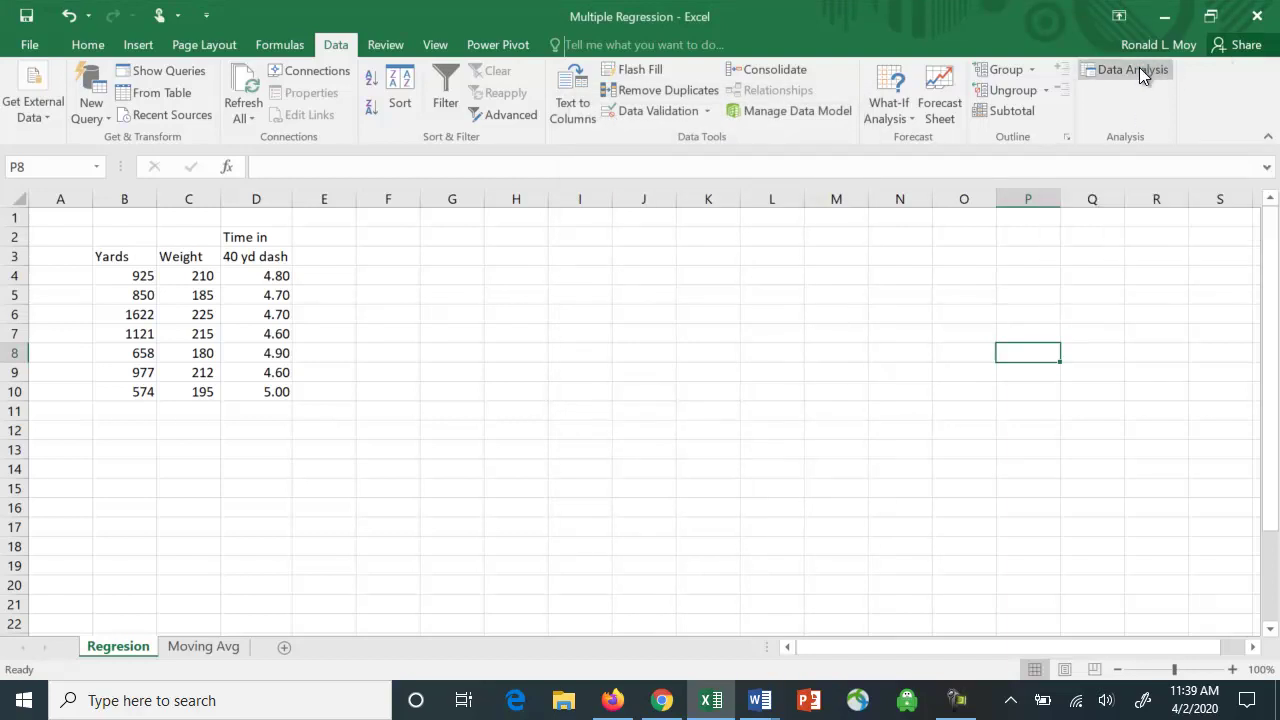
Select Regression from the Data Analysis tools list
{"action": "left_click", "coordinate": [1137, 70]}
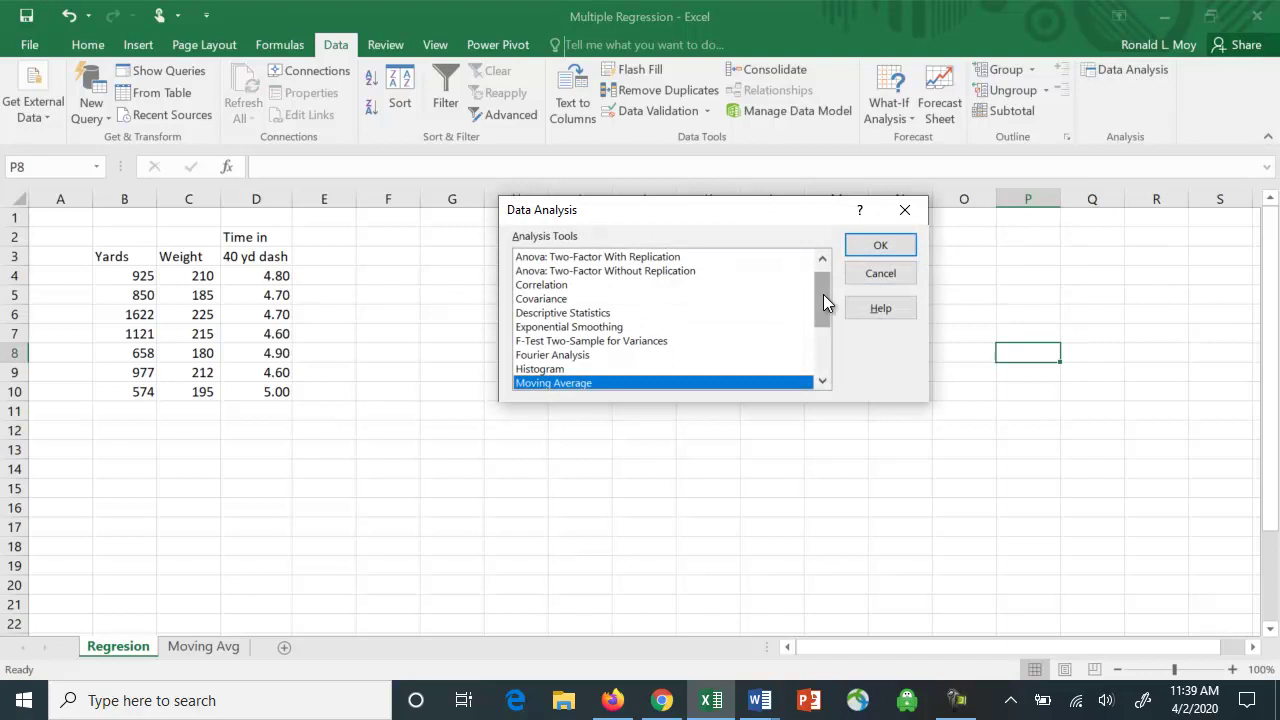
{"action": "left_click_drag", "start_coordinate": [823, 294], "coordinate": [824, 274]}
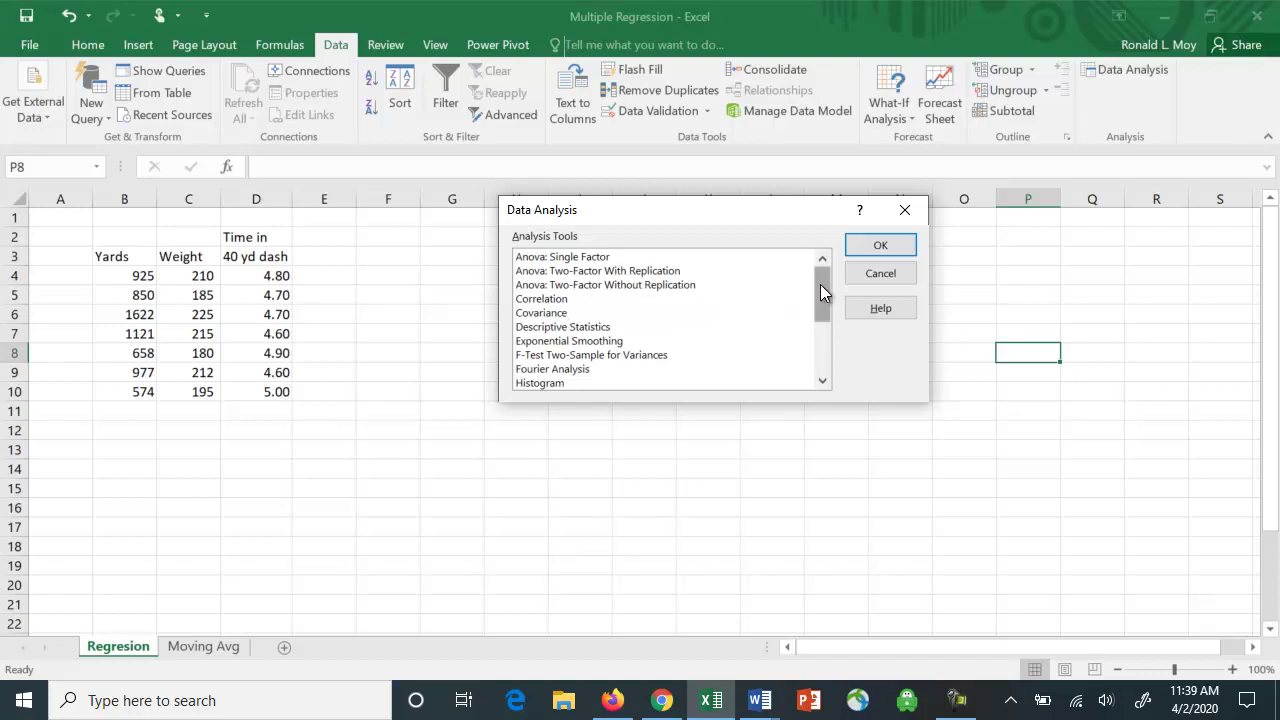
{"action": "left_click_drag", "start_coordinate": [820, 284], "coordinate": [551, 330]}
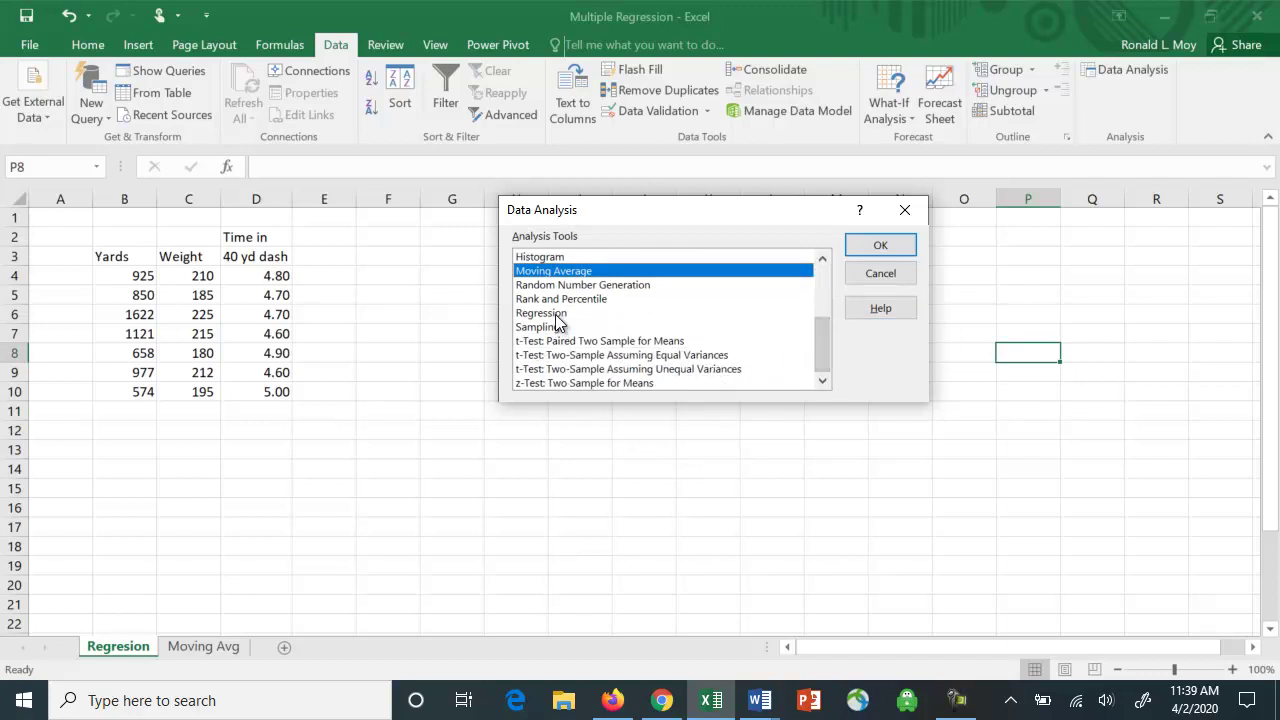
{"action": "left_click", "coordinate": [555, 313]}
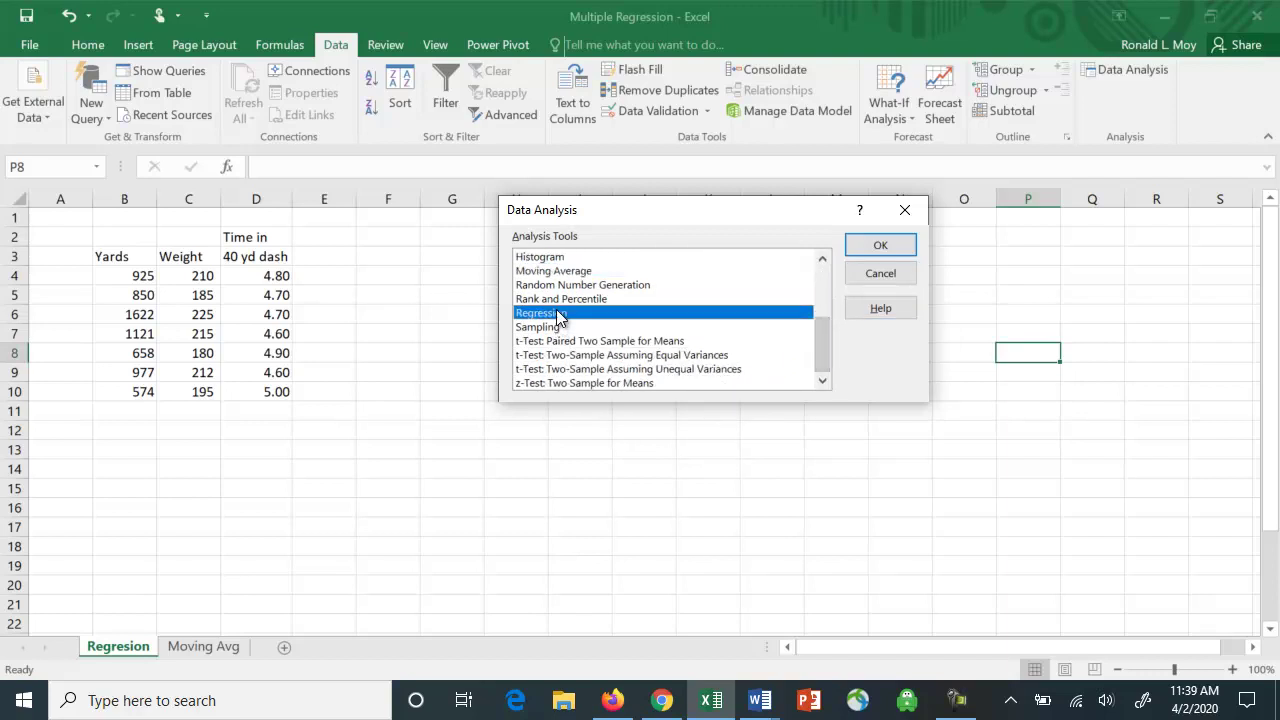
Open the Regression dialog and set the Input Y Range to the Yards data $B$3:$B$10
{"action": "left_click", "coordinate": [890, 245]}
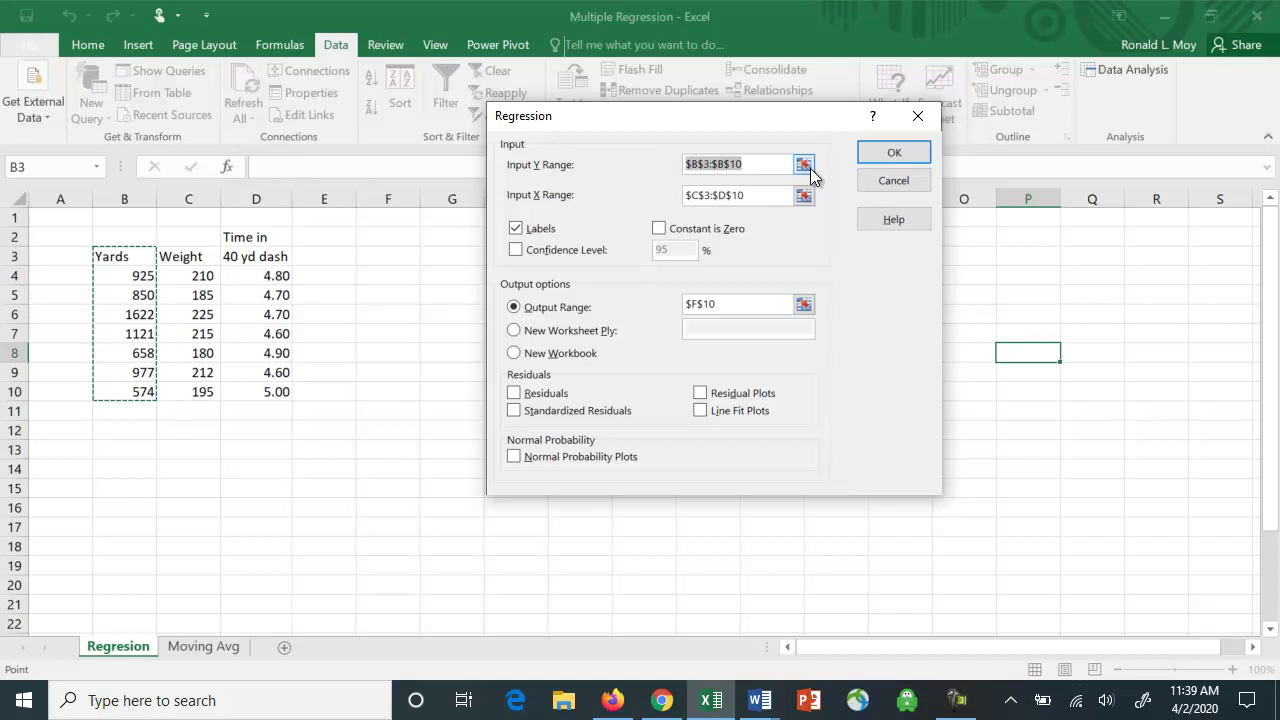
{"action": "left_click", "coordinate": [804, 164]}
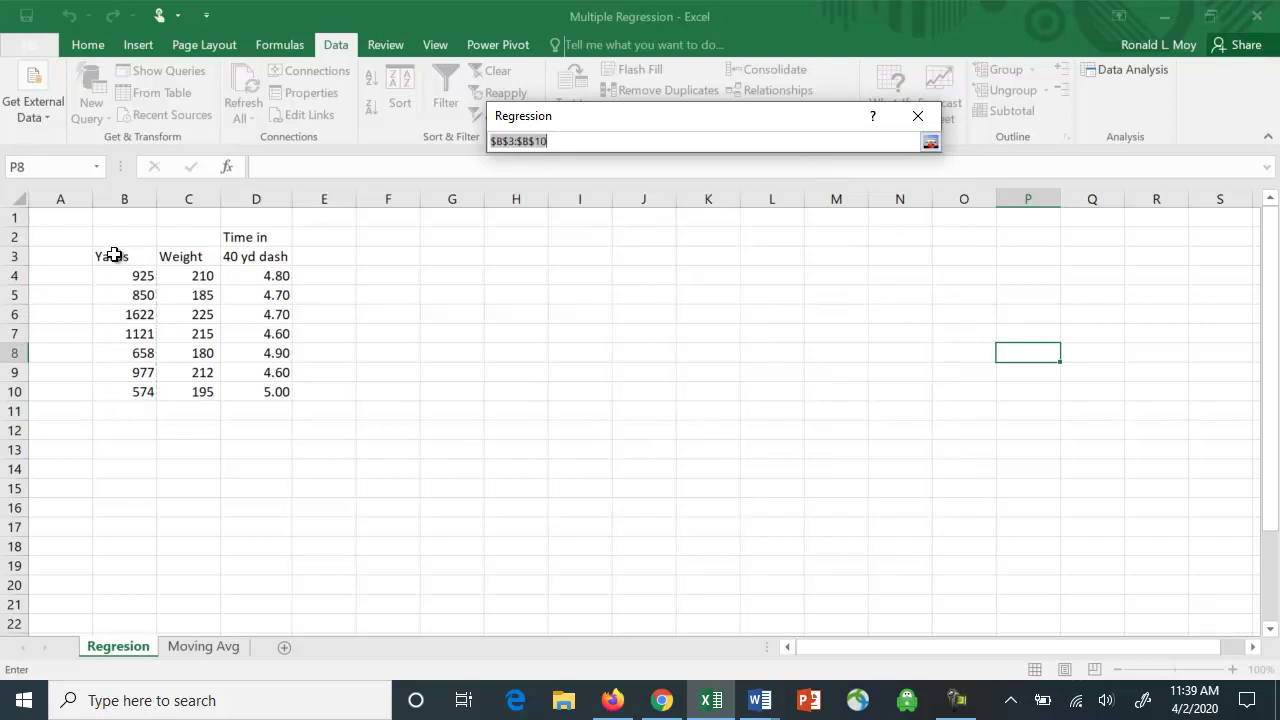
{"action": "left_click_drag", "start_coordinate": [115, 255], "coordinate": [121, 384]}
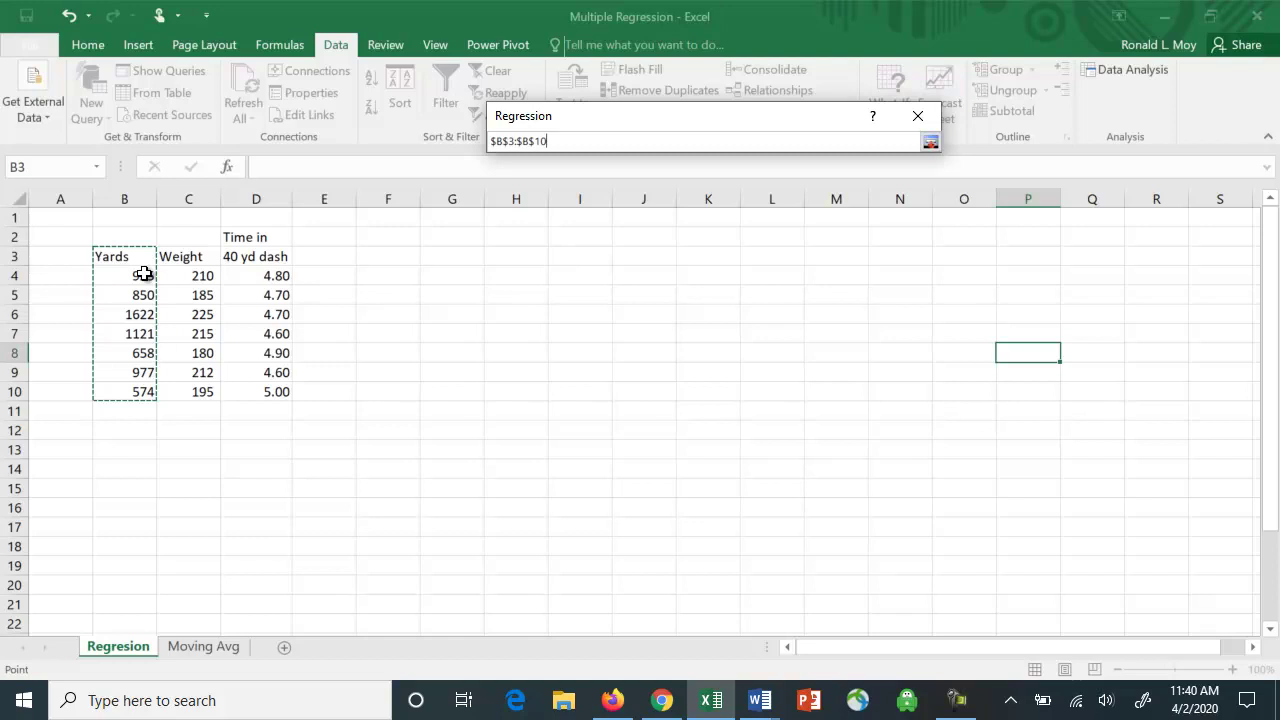
{"action": "key", "text": "Return"}
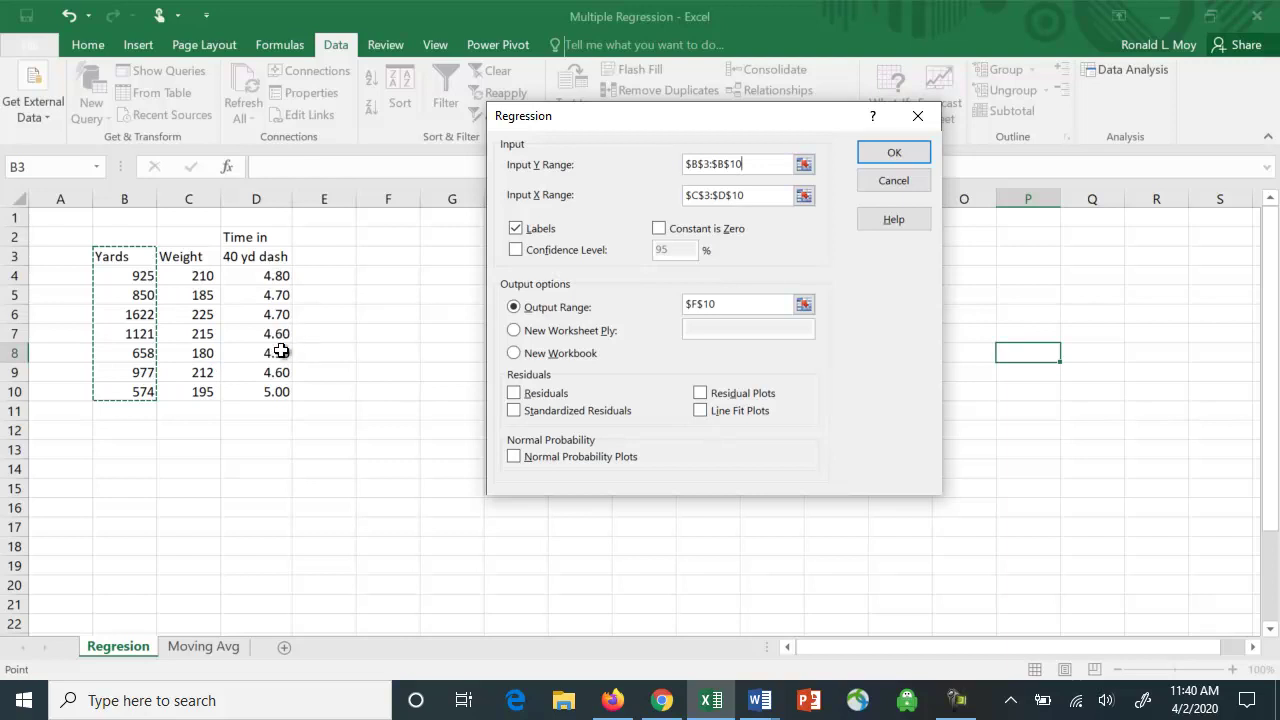
Set the Input X Range to the Weight and 40 yd dash data C3:D10
{"action": "left_click", "coordinate": [804, 196]}
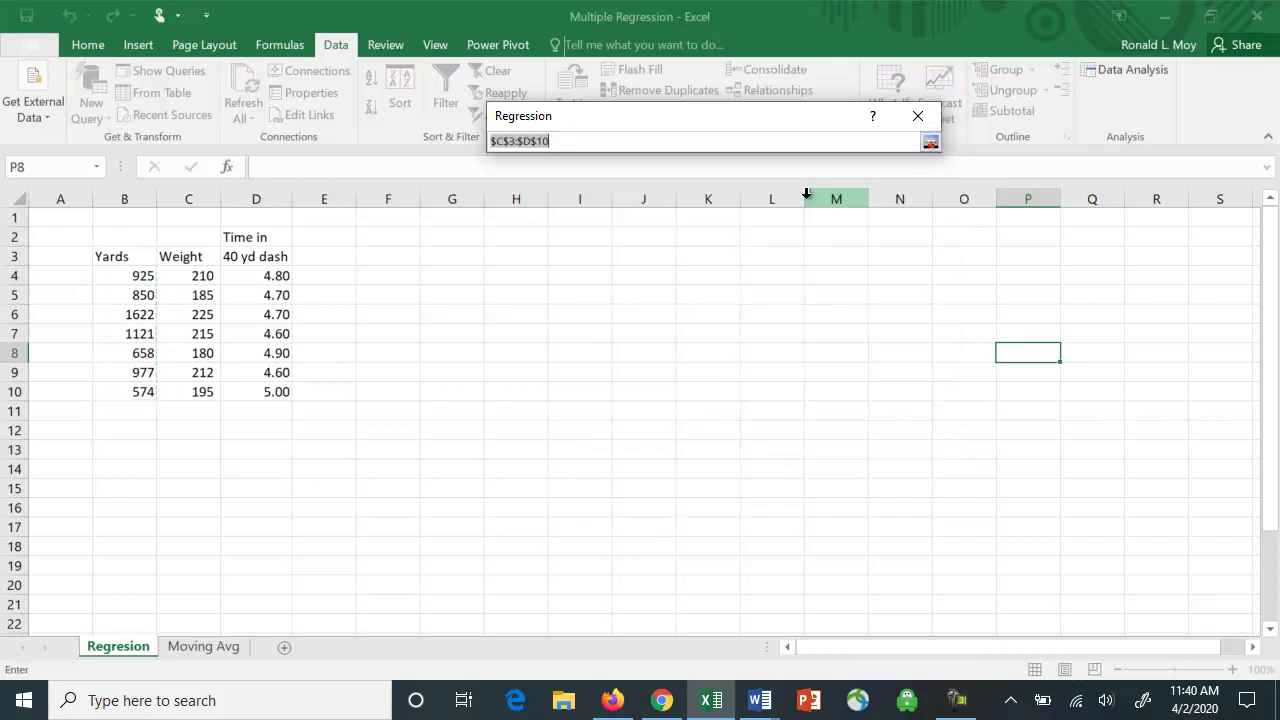
{"action": "left_click", "coordinate": [184, 258]}
{"action": "left_click_drag", "start_coordinate": [184, 258], "coordinate": [268, 396]}
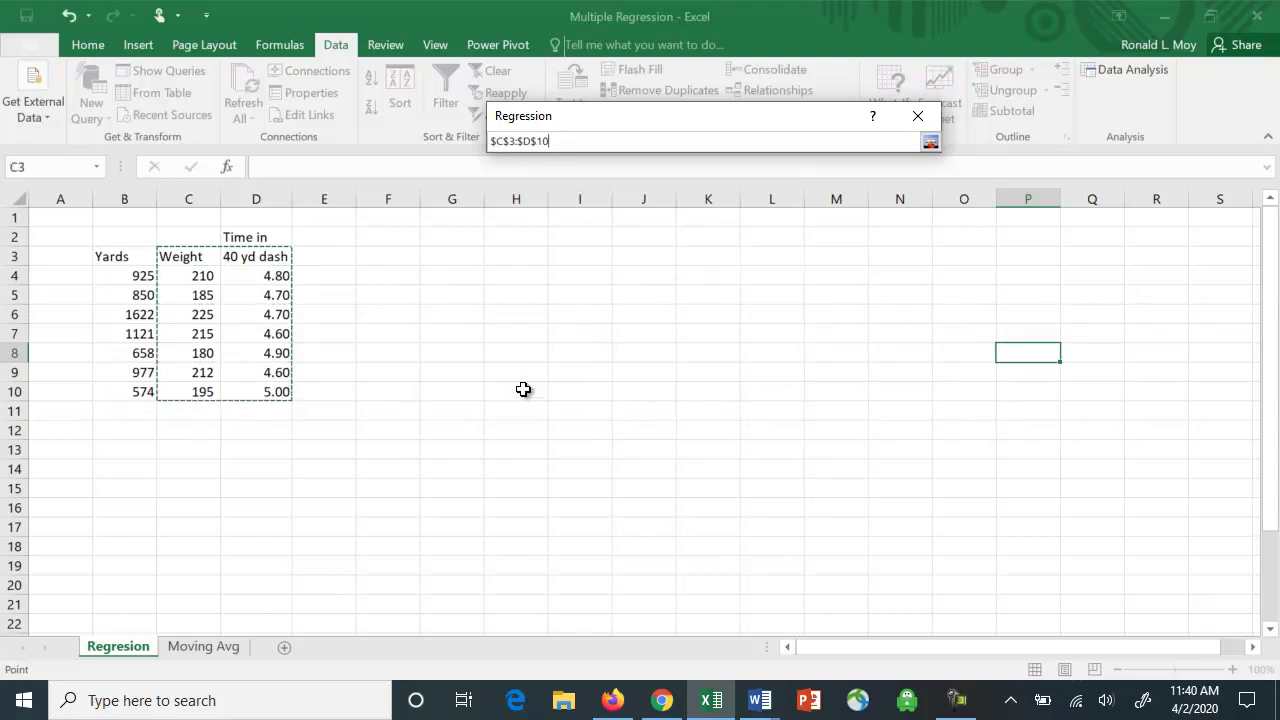
{"action": "key", "text": "Return"}
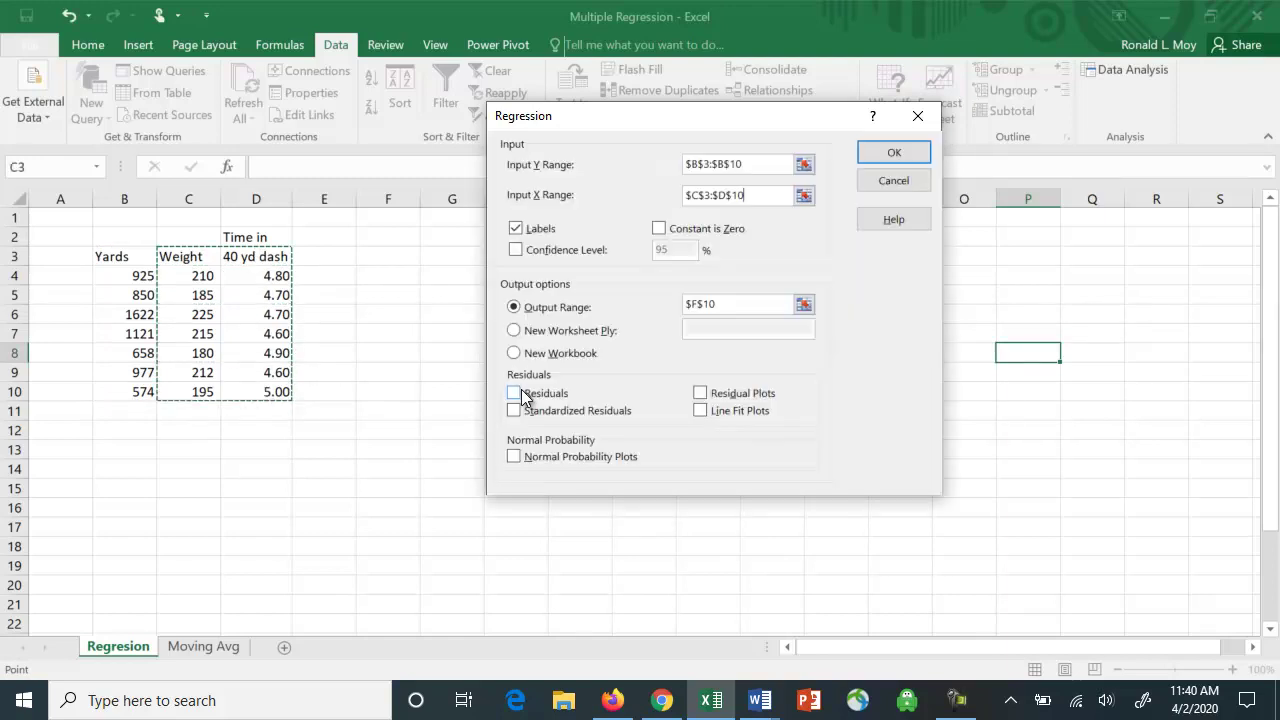
Set the output range to F10 and run the regression
{"action": "left_click", "coordinate": [804, 305]}
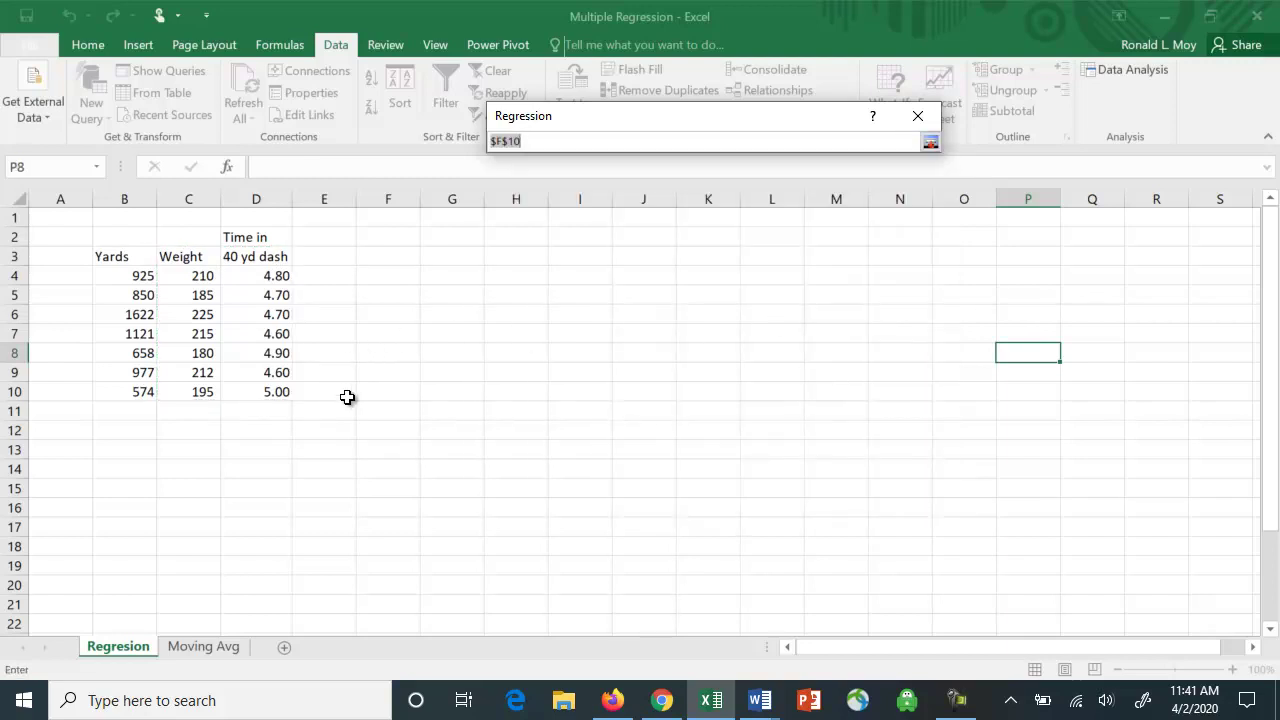
{"action": "left_click", "coordinate": [400, 393]}
{"action": "key", "text": "Return"}
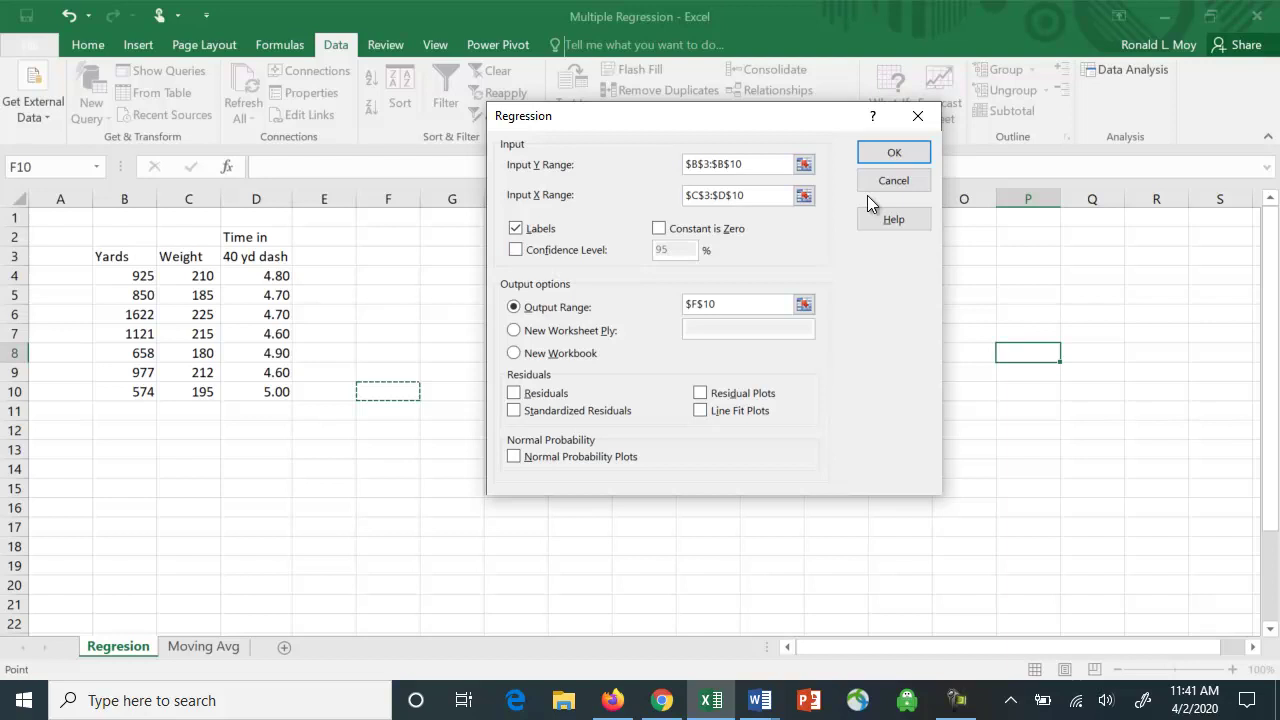
{"action": "left_click", "coordinate": [892, 152]}
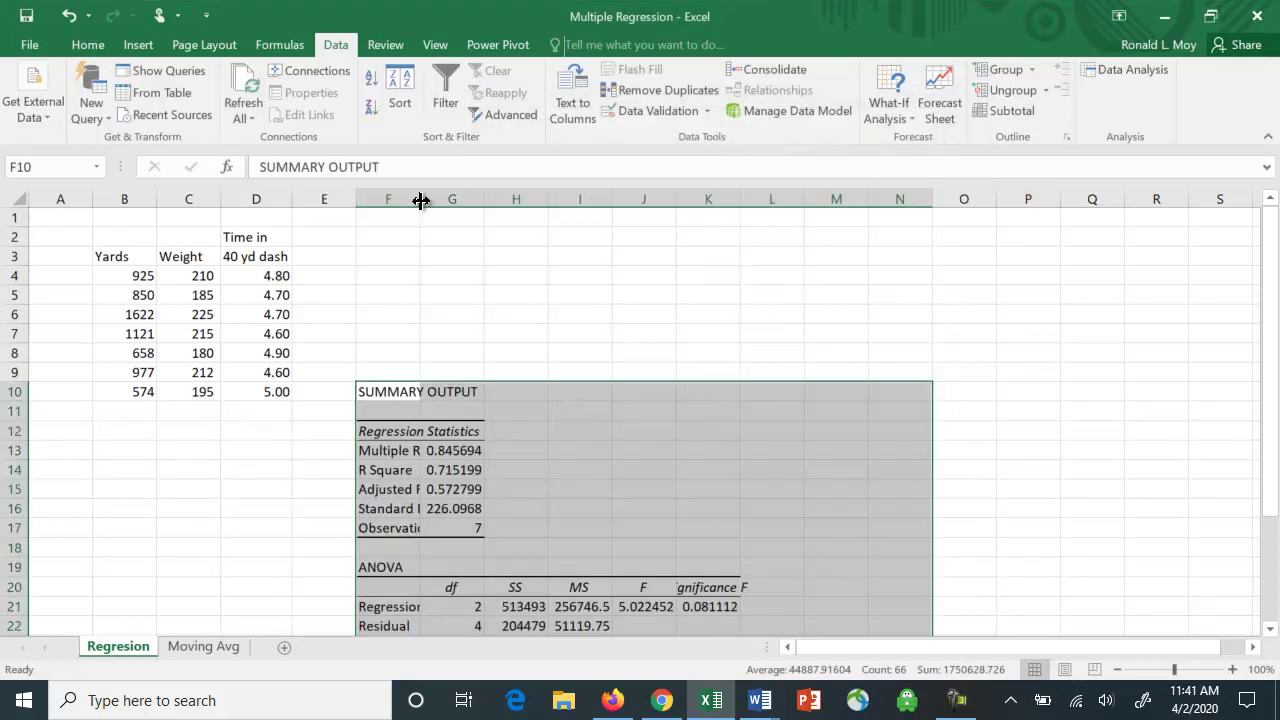
AutoFit columns F through N so labels like Adjusted R Square and Significance F show fully
{"action": "left_click_drag", "start_coordinate": [421, 201], "coordinate": [422, 201]}
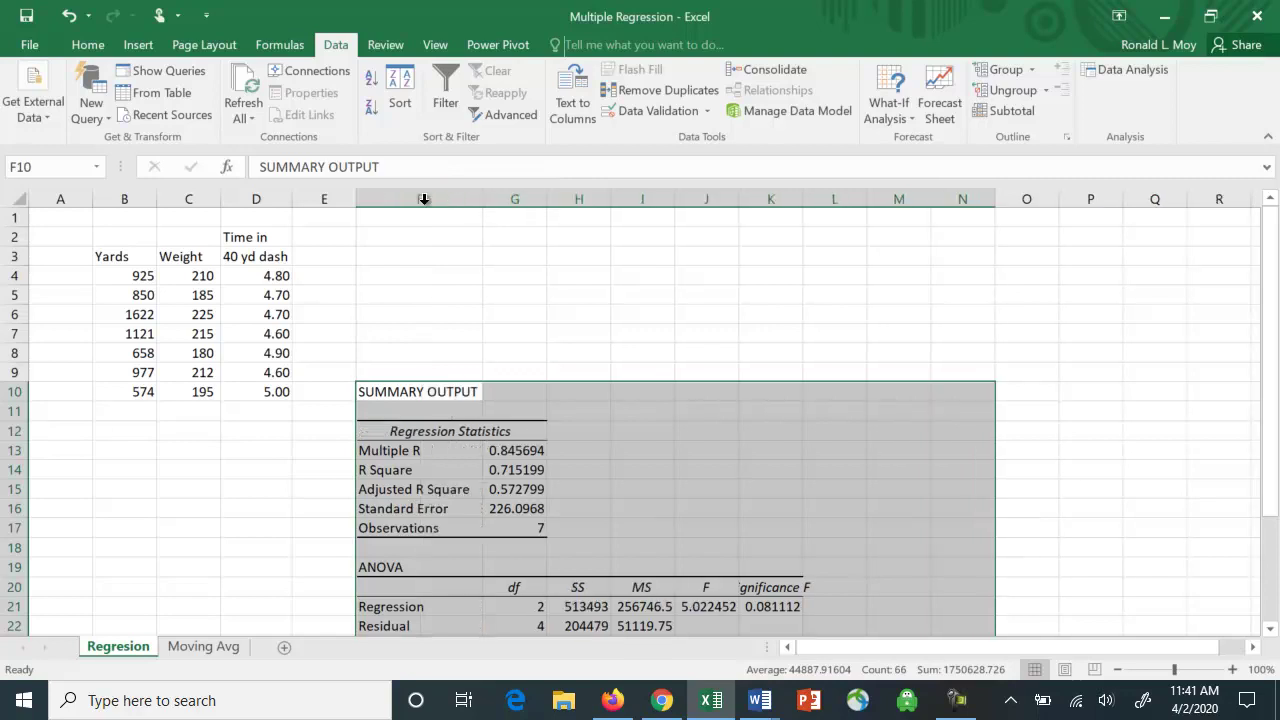
{"action": "double_click", "coordinate": [550, 199]}
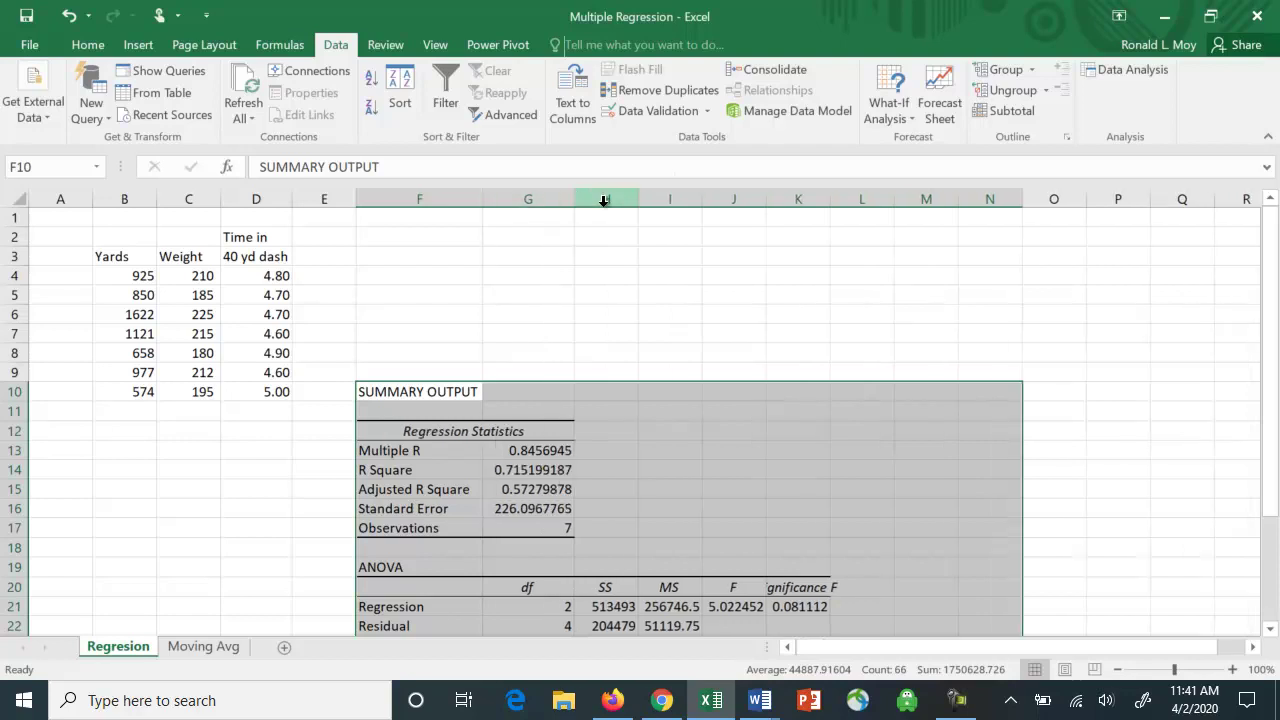
{"action": "double_click", "coordinate": [640, 199]}
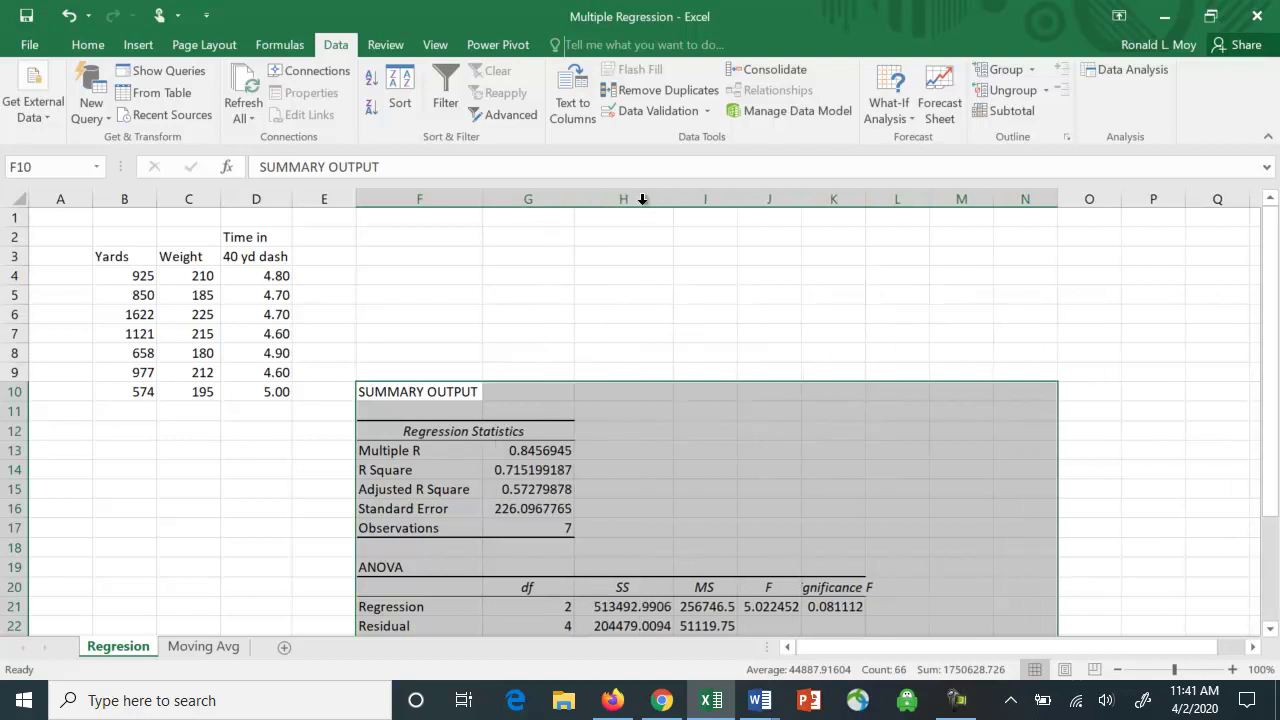
{"action": "double_click", "coordinate": [737, 199]}
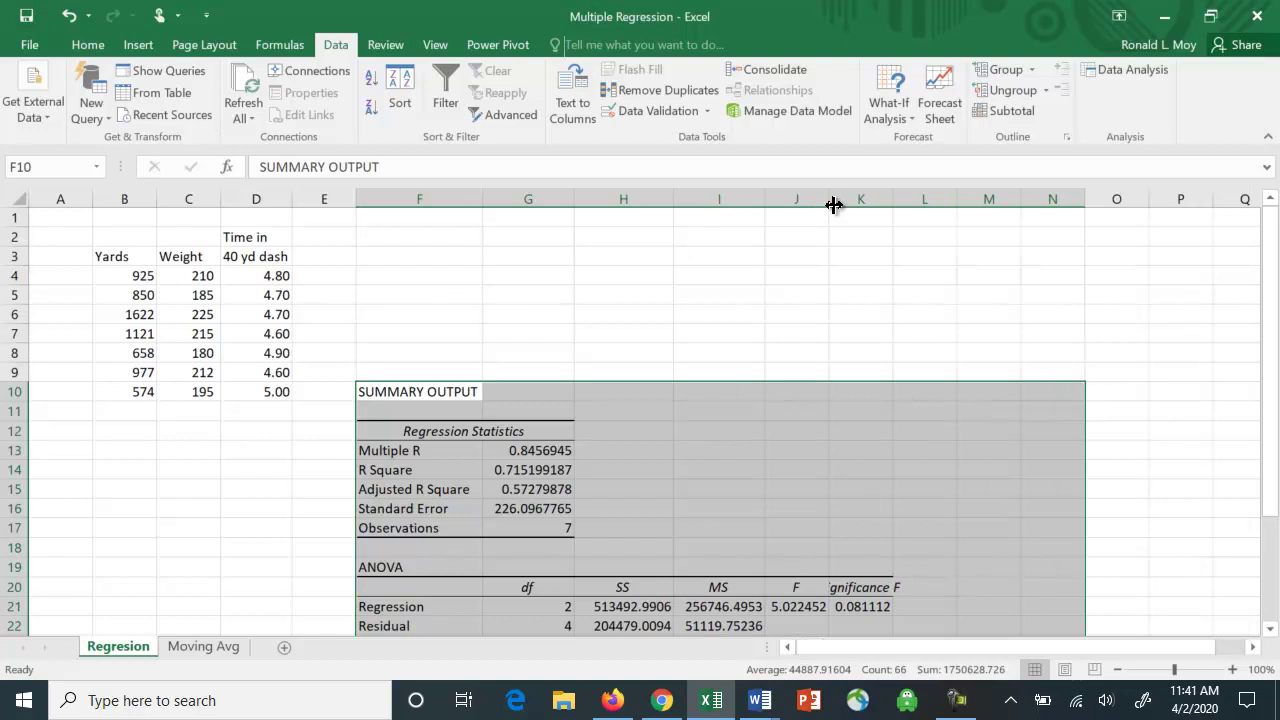
{"action": "double_click", "coordinate": [829, 199]}
{"action": "double_click", "coordinate": [914, 199]}
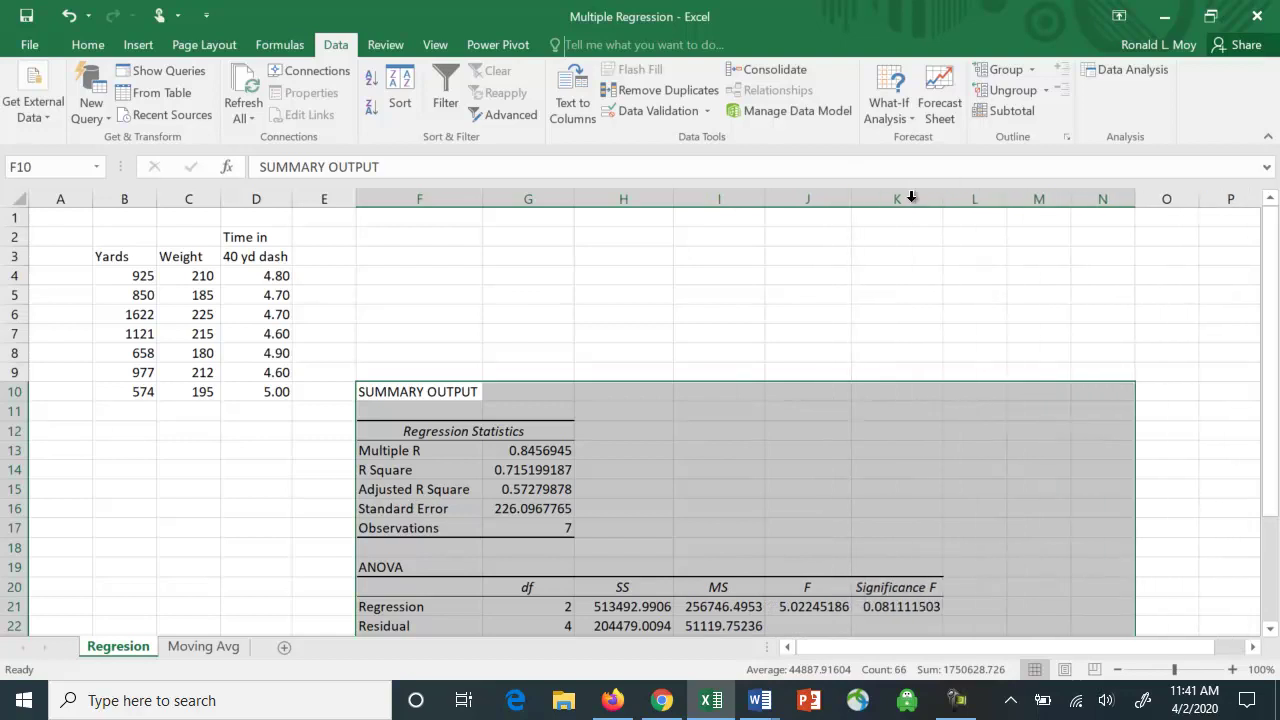
{"action": "double_click", "coordinate": [1008, 199]}
{"action": "double_click", "coordinate": [1097, 199]}
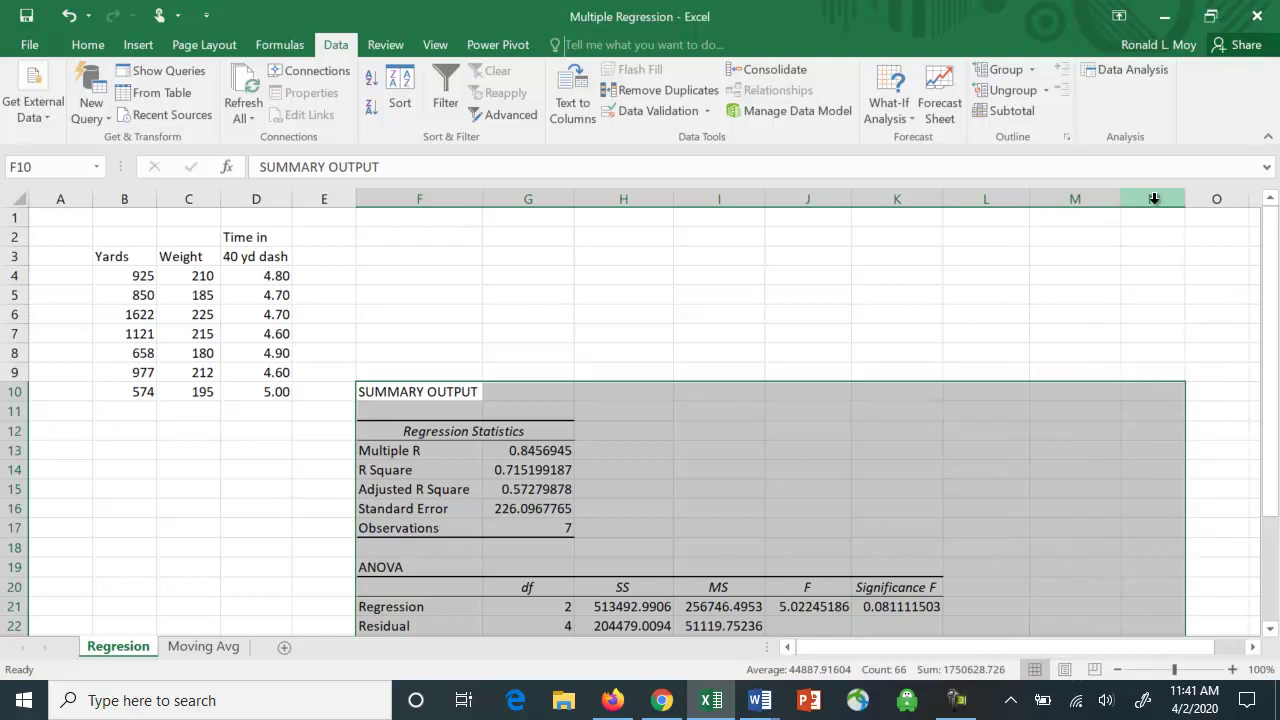
{"action": "double_click", "coordinate": [1185, 199]}
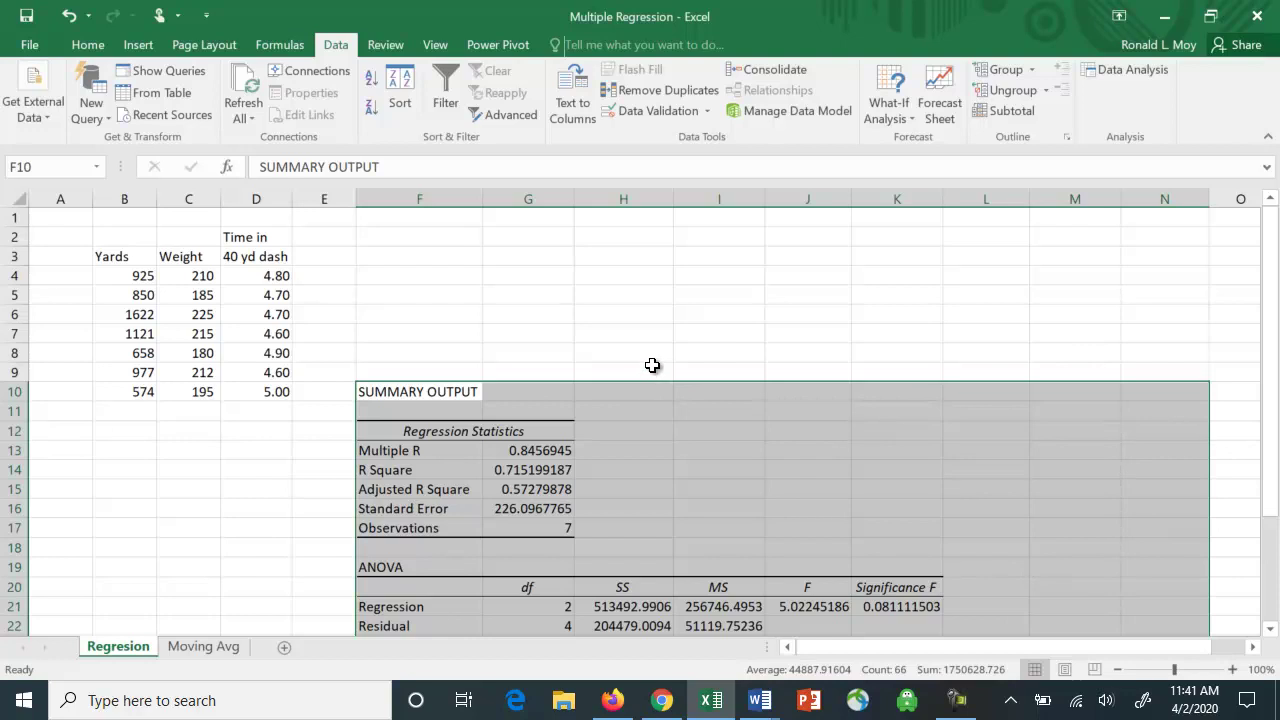
{"action": "left_click", "coordinate": [1176, 350]}
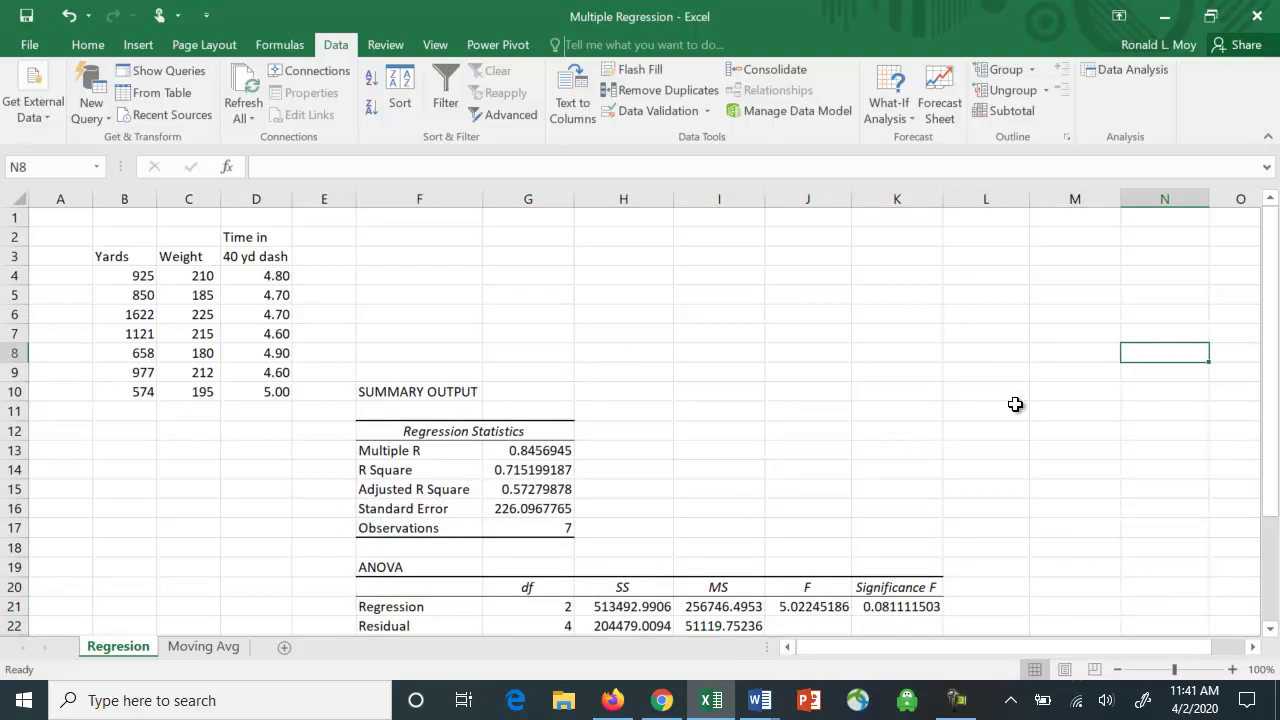
{"action": "left_click_drag", "start_coordinate": [1274, 424], "coordinate": [1270, 530]}
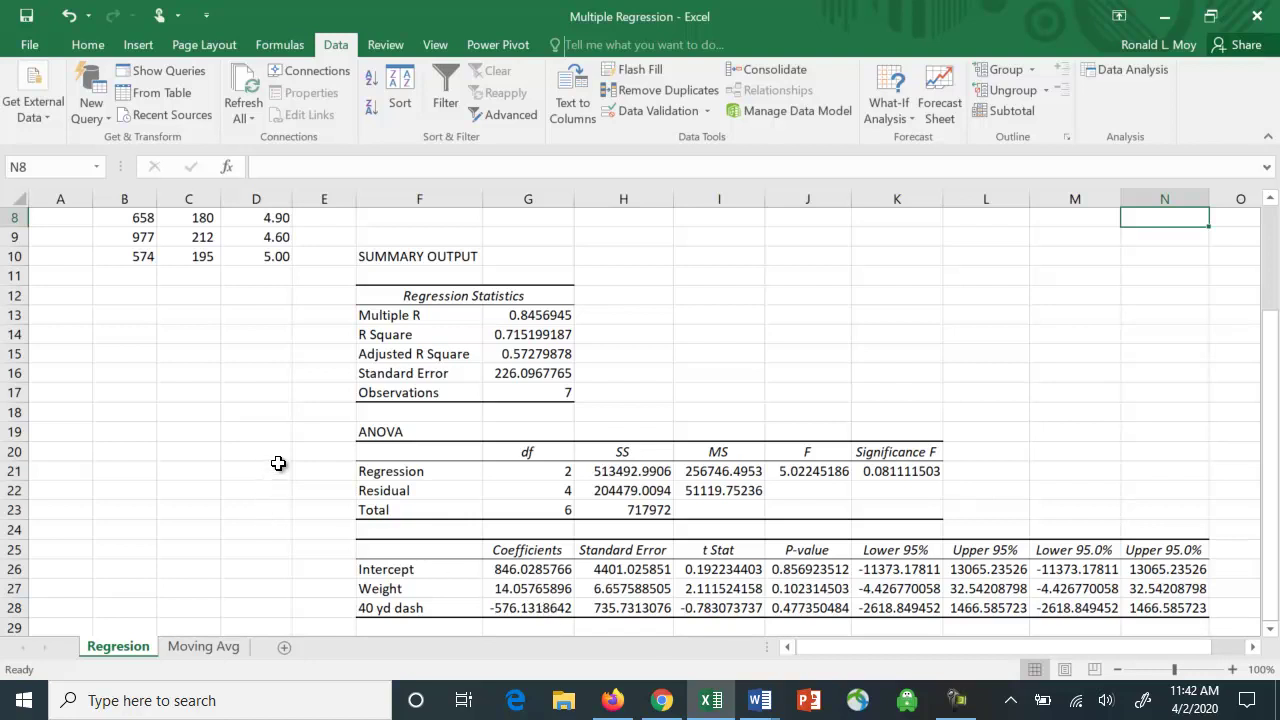
{"action": "scroll", "coordinate": [277, 463], "scroll_direction": "up", "scroll_amount": 2}
{"action": "scroll", "coordinate": [281, 465], "scroll_direction": "down", "scroll_amount": 2}
{"action": "scroll", "coordinate": [281, 465], "scroll_direction": "down", "scroll_amount": 1}
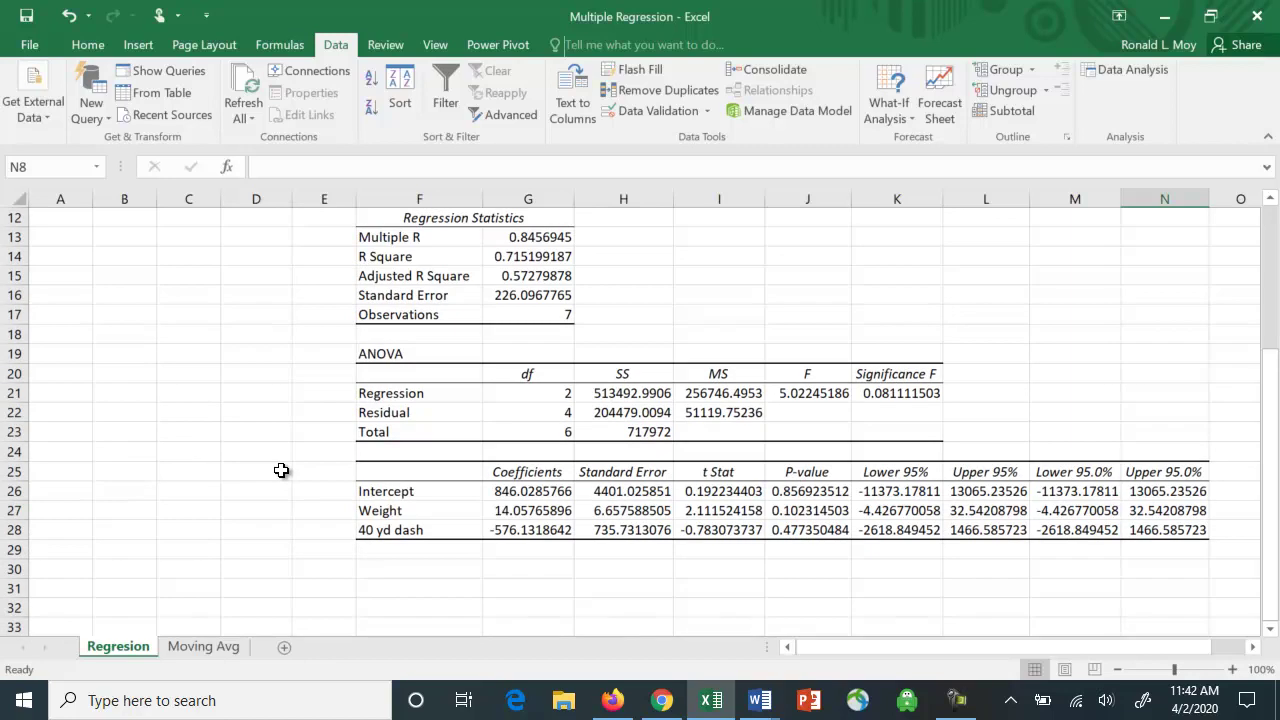
{"action": "scroll", "coordinate": [281, 470], "scroll_direction": "up", "scroll_amount": 1}
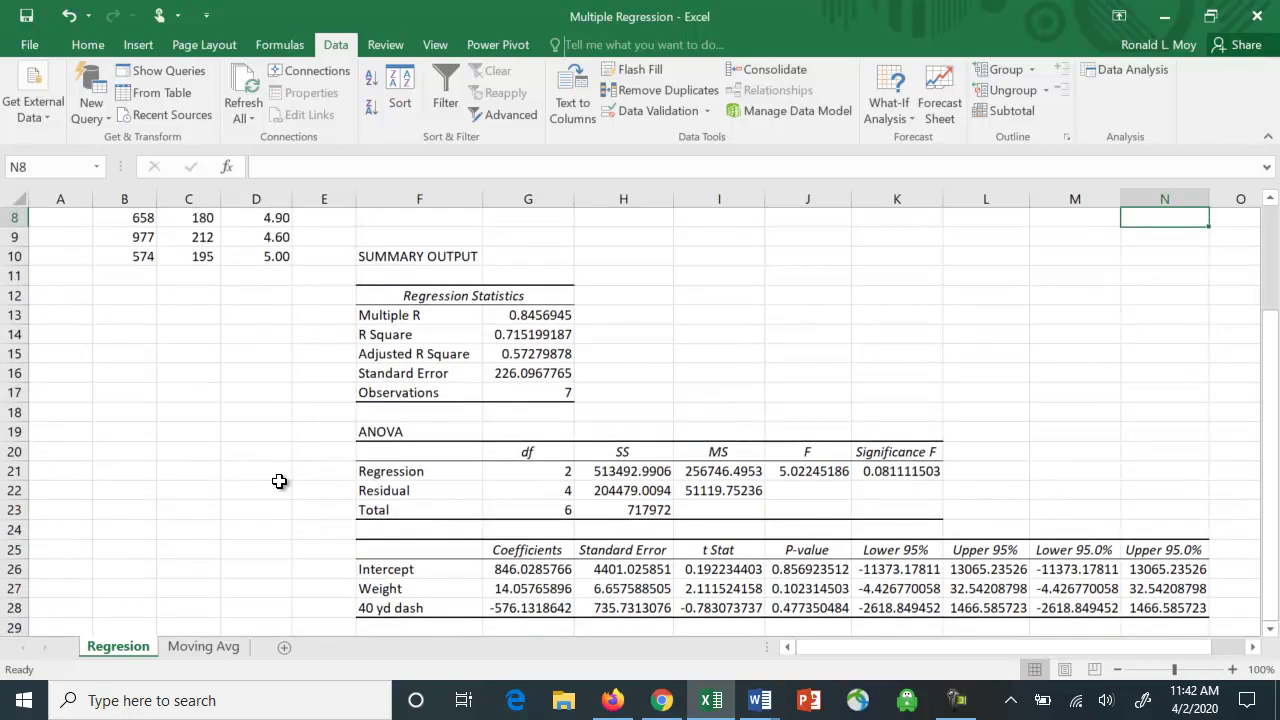
Switch to the Moving Avg sheet and look through its monthly Date and Close values
{"action": "left_click", "coordinate": [214, 650]}
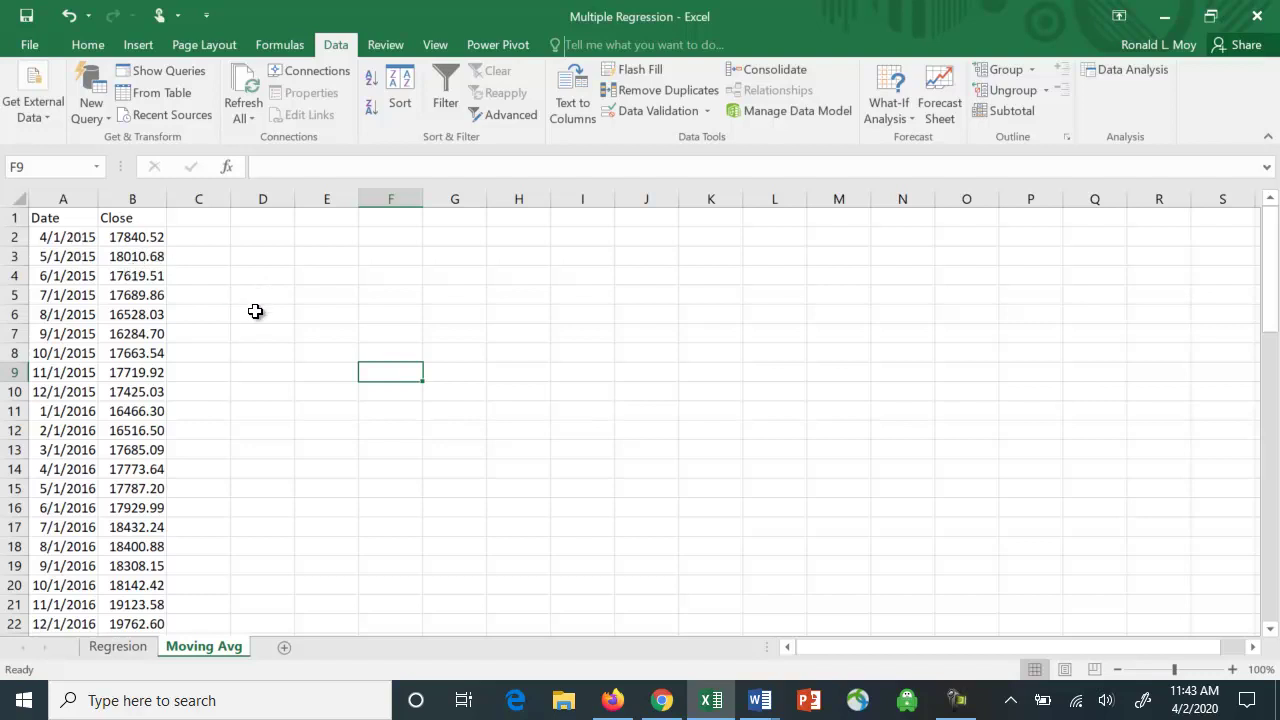
{"action": "scroll", "coordinate": [272, 349], "scroll_direction": "down", "scroll_amount": 1}
{"action": "scroll", "coordinate": [272, 360], "scroll_direction": "down", "scroll_amount": 15}
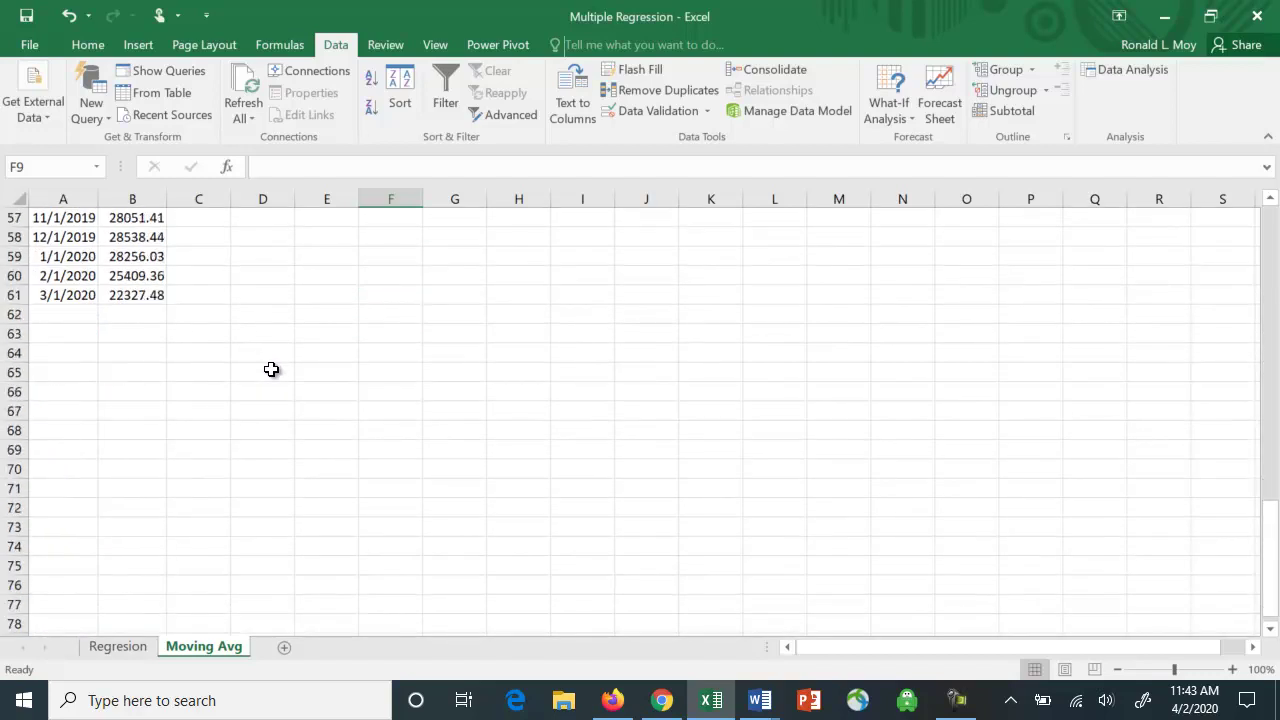
{"action": "scroll", "coordinate": [270, 385], "scroll_direction": "up", "scroll_amount": 1}
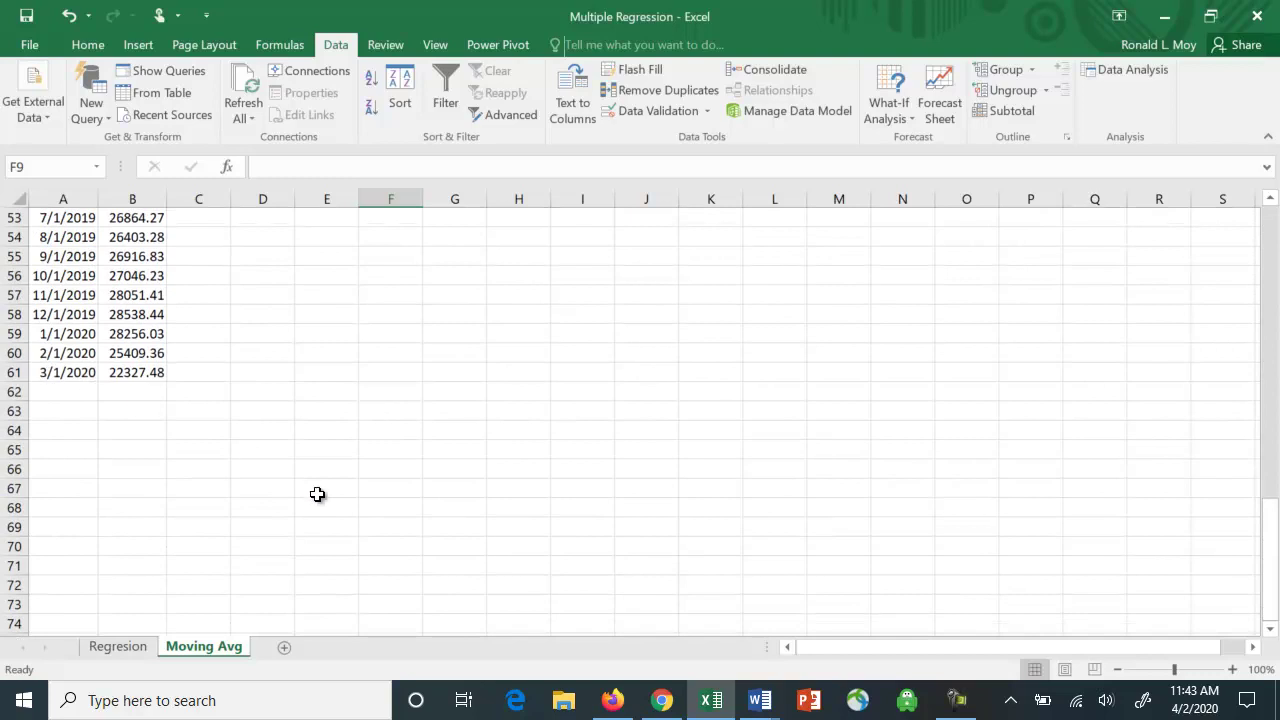
{"action": "scroll", "coordinate": [325, 489], "scroll_direction": "up", "scroll_amount": 11}
{"action": "scroll", "coordinate": [325, 489], "scroll_direction": "up", "scroll_amount": 7}
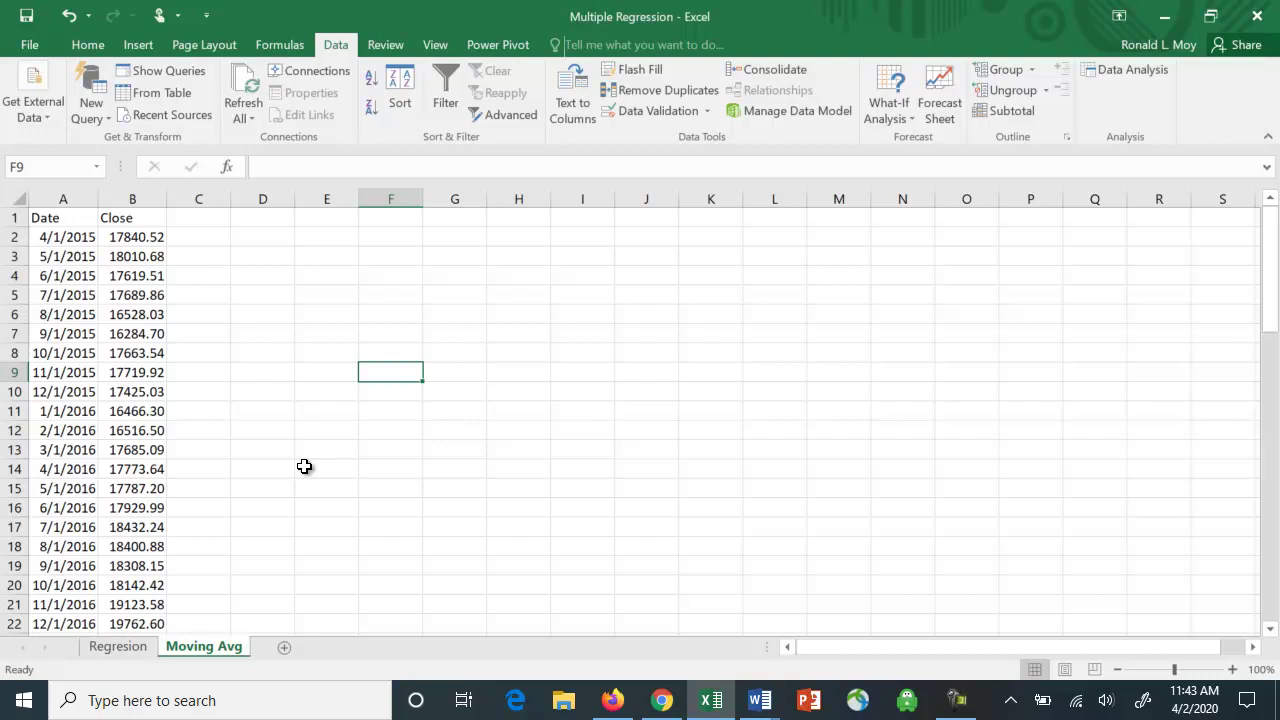
Choose Moving Average from the Data Analysis tools
{"action": "left_click", "coordinate": [1142, 72]}
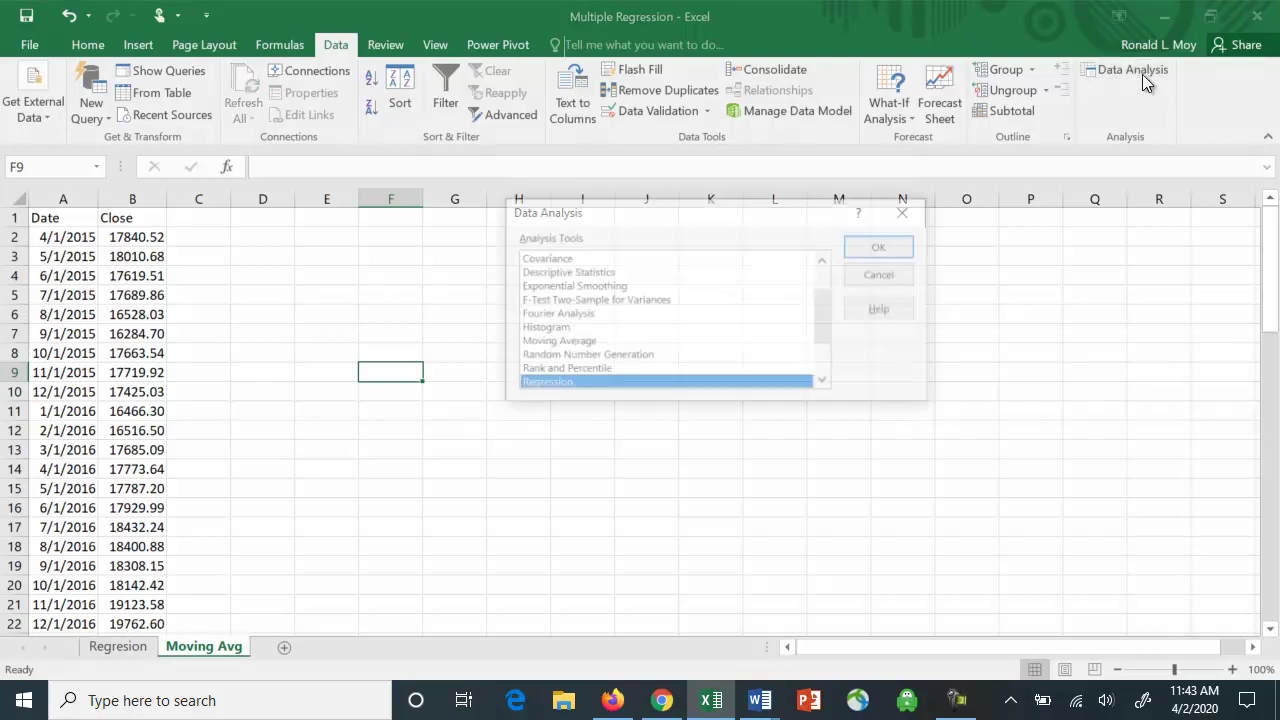
{"action": "left_click", "coordinate": [578, 343]}
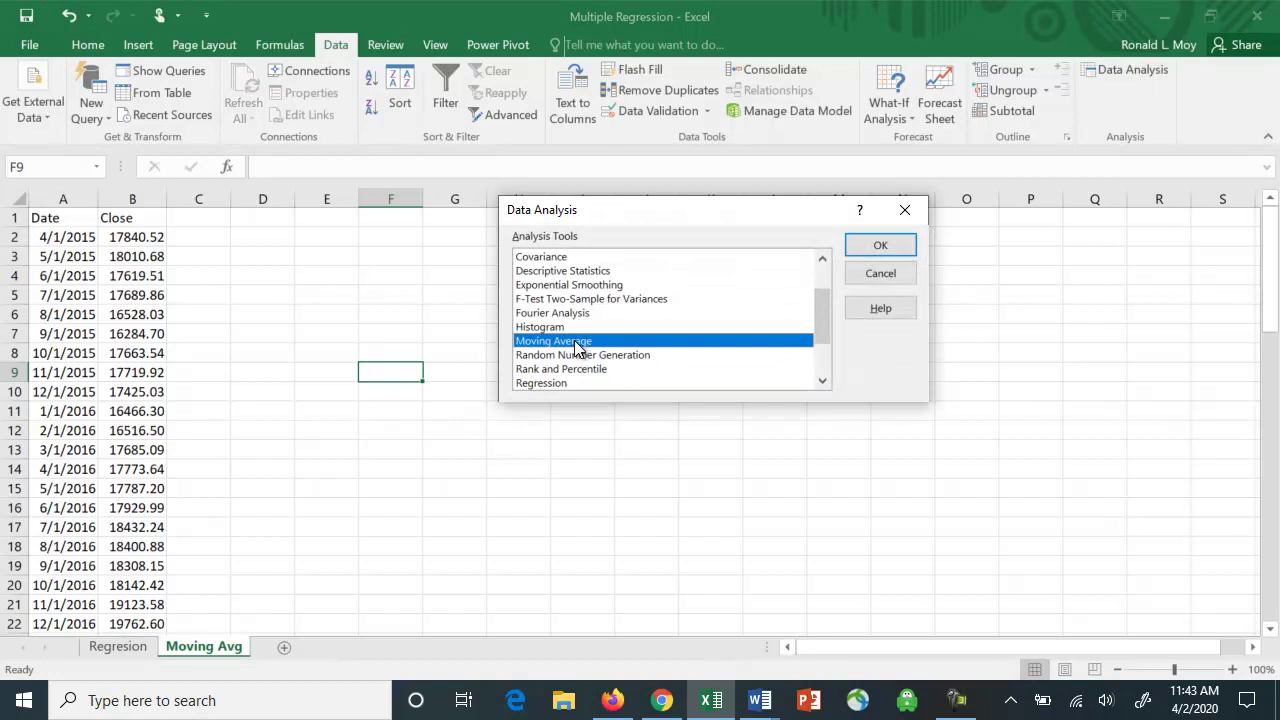
{"action": "left_click", "coordinate": [884, 241]}
Turn on Labels in First Row, with input range $B$1:$B$61 and output at $C$2
{"action": "left_click", "coordinate": [516, 250]}
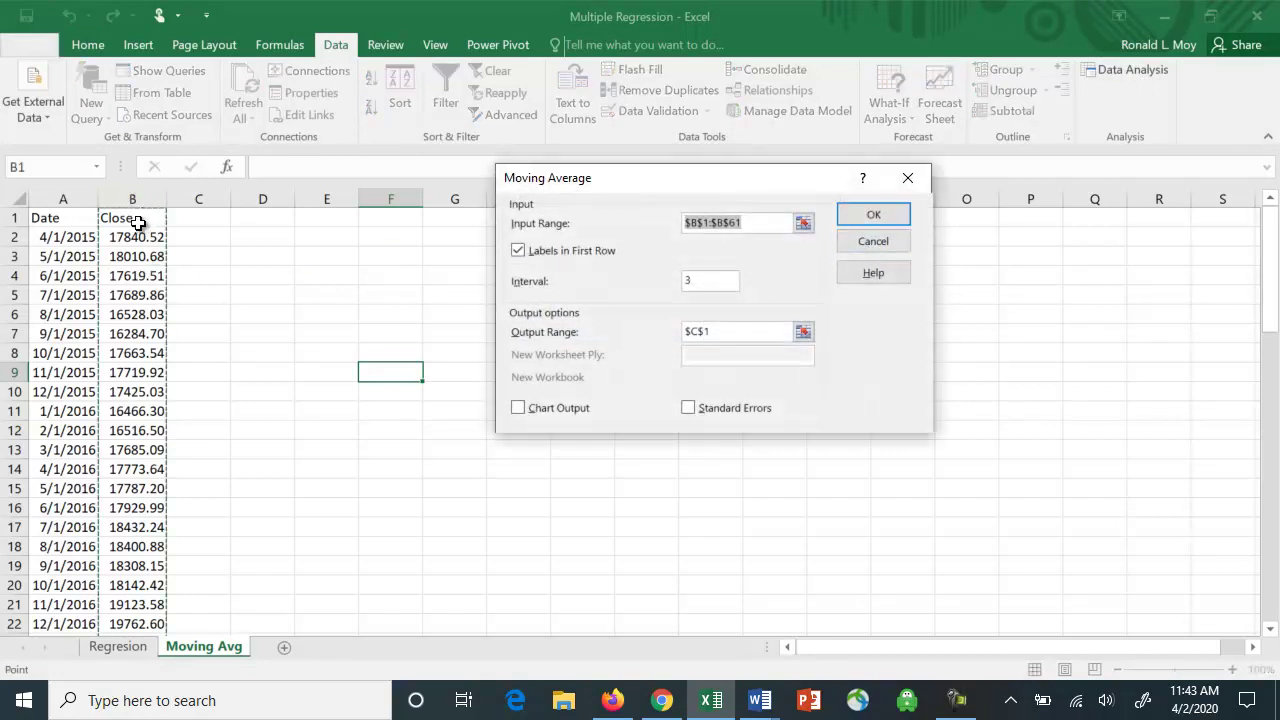
{"action": "left_click", "coordinate": [137, 222]}
{"action": "left_click_drag", "start_coordinate": [137, 222], "coordinate": [126, 601]}
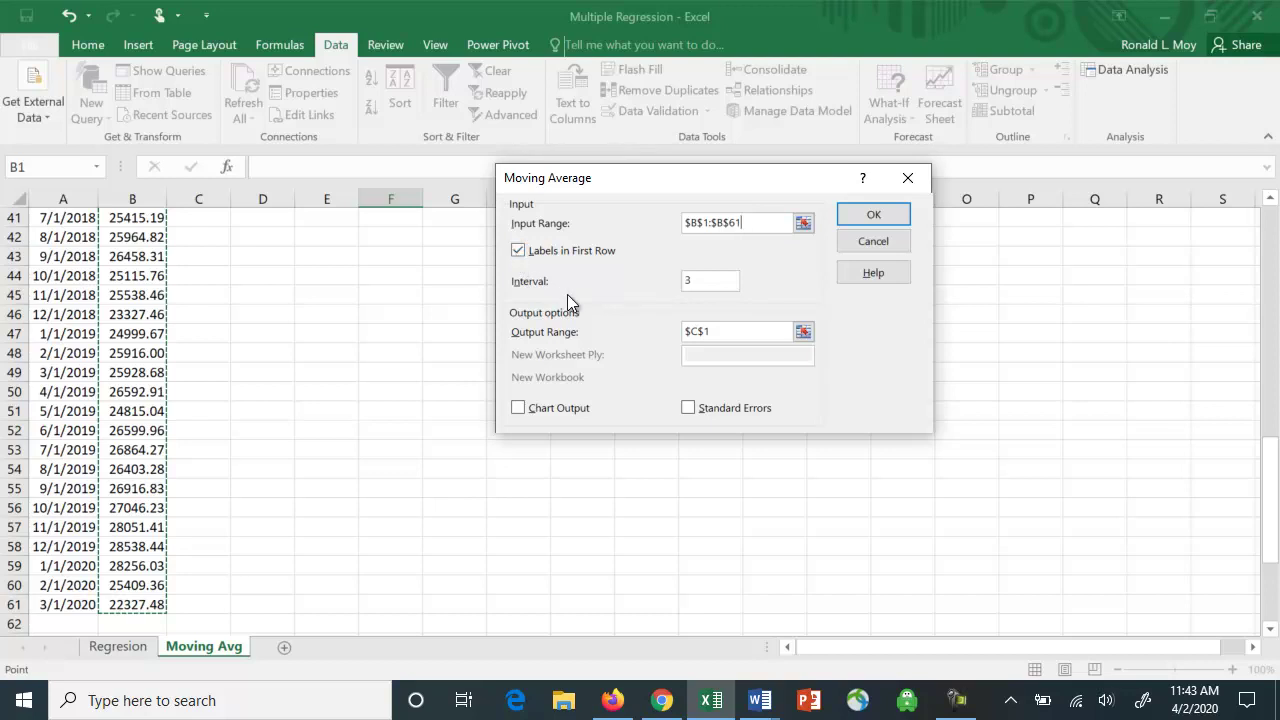
{"action": "left_click", "coordinate": [805, 333]}
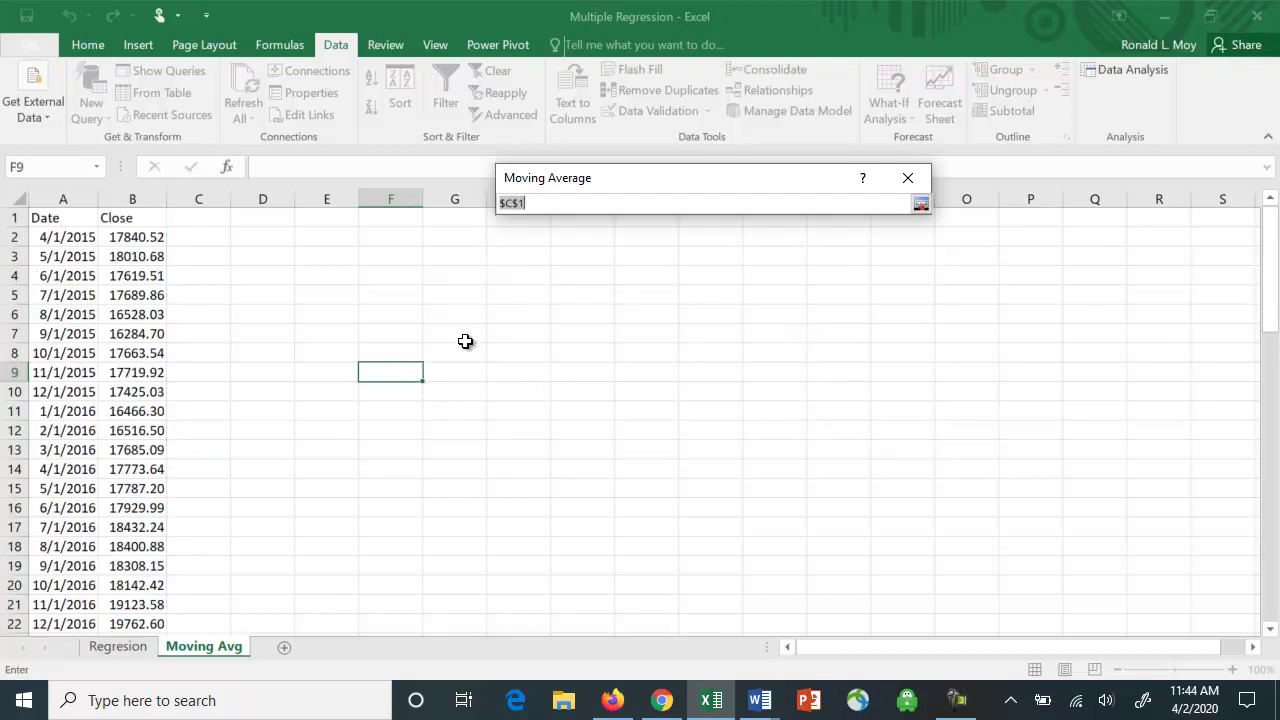
{"action": "left_click", "coordinate": [200, 240]}
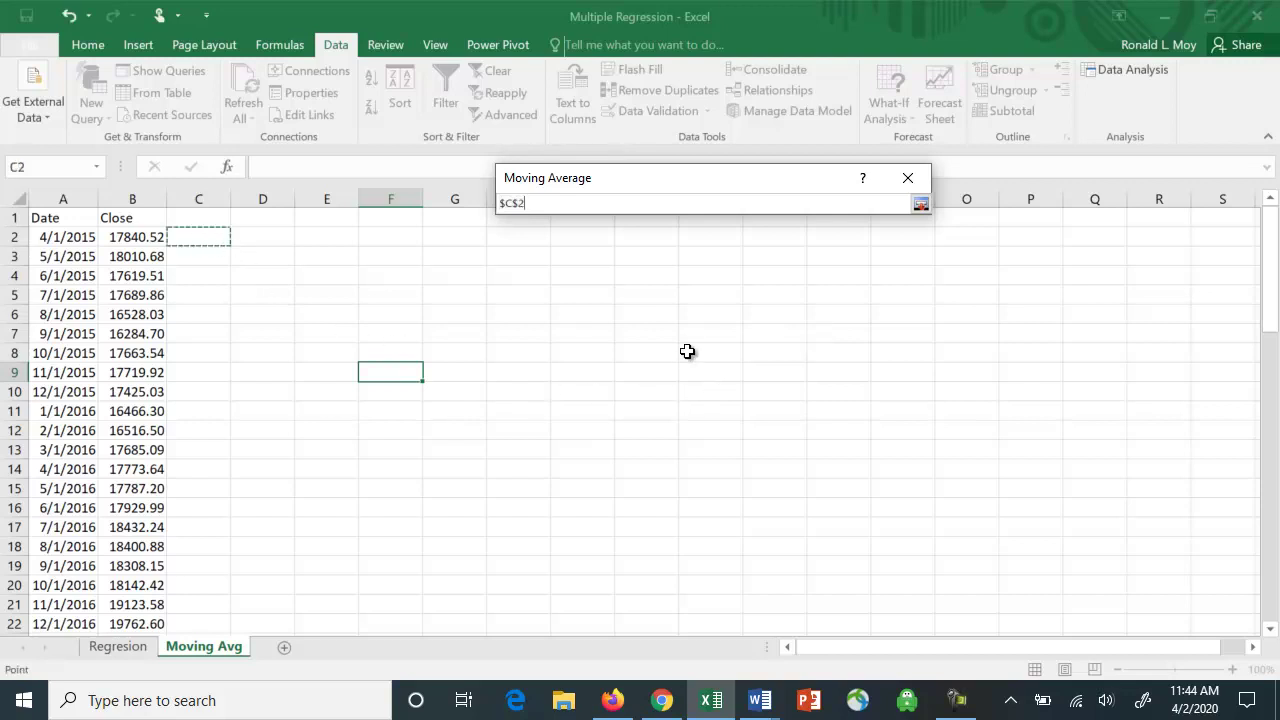
{"action": "key", "text": "Return"}
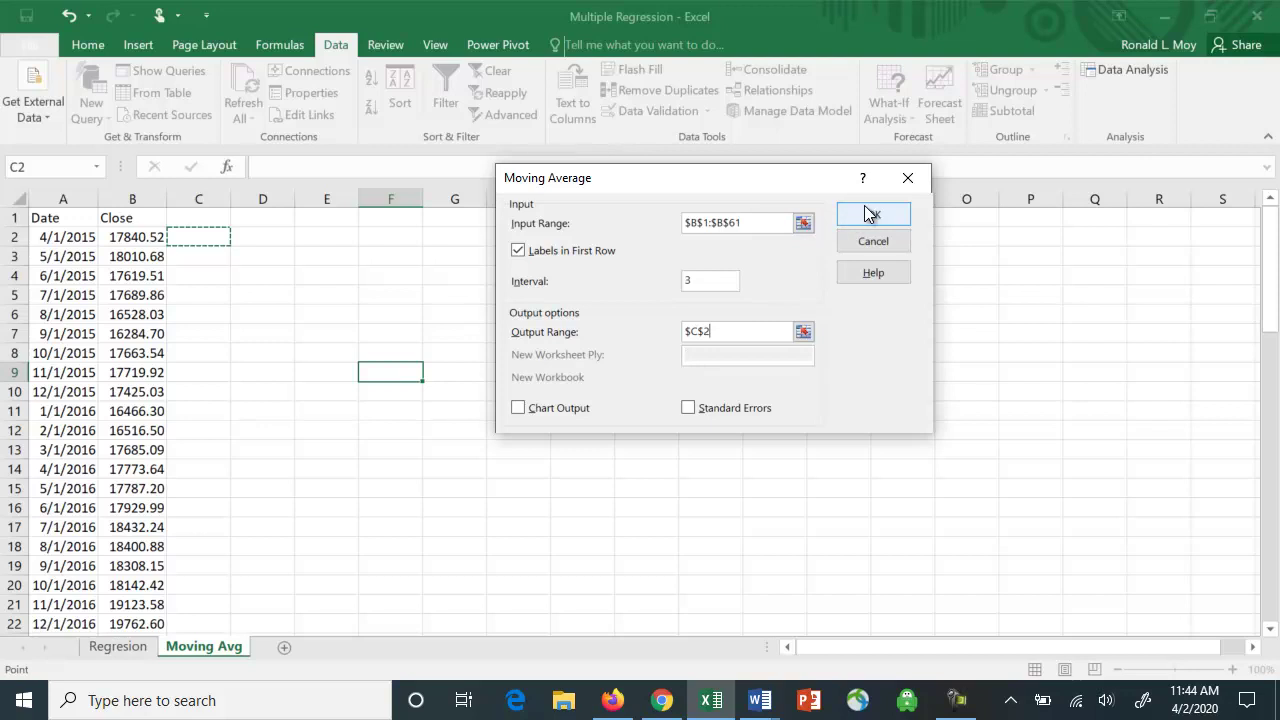
Generate the 3-period moving averages in column C, then reopen the Data Analysis list
{"action": "left_click", "coordinate": [868, 212]}
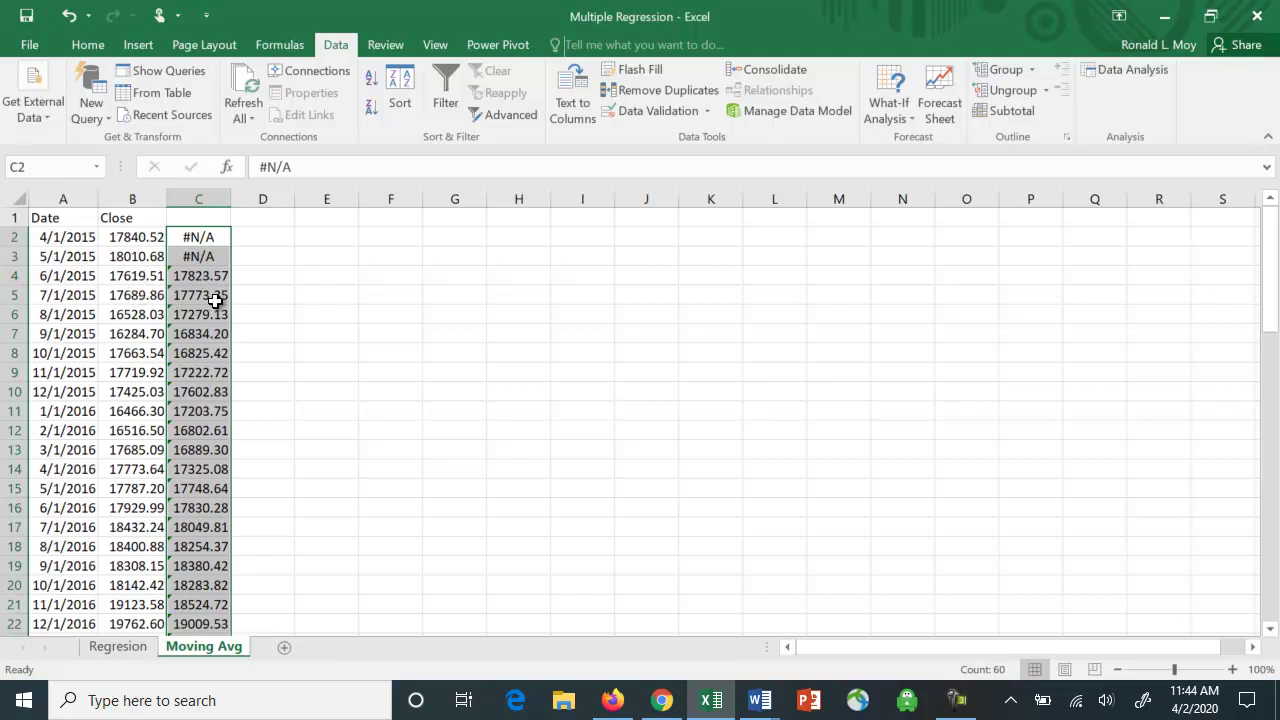
{"action": "left_click", "coordinate": [622, 356]}
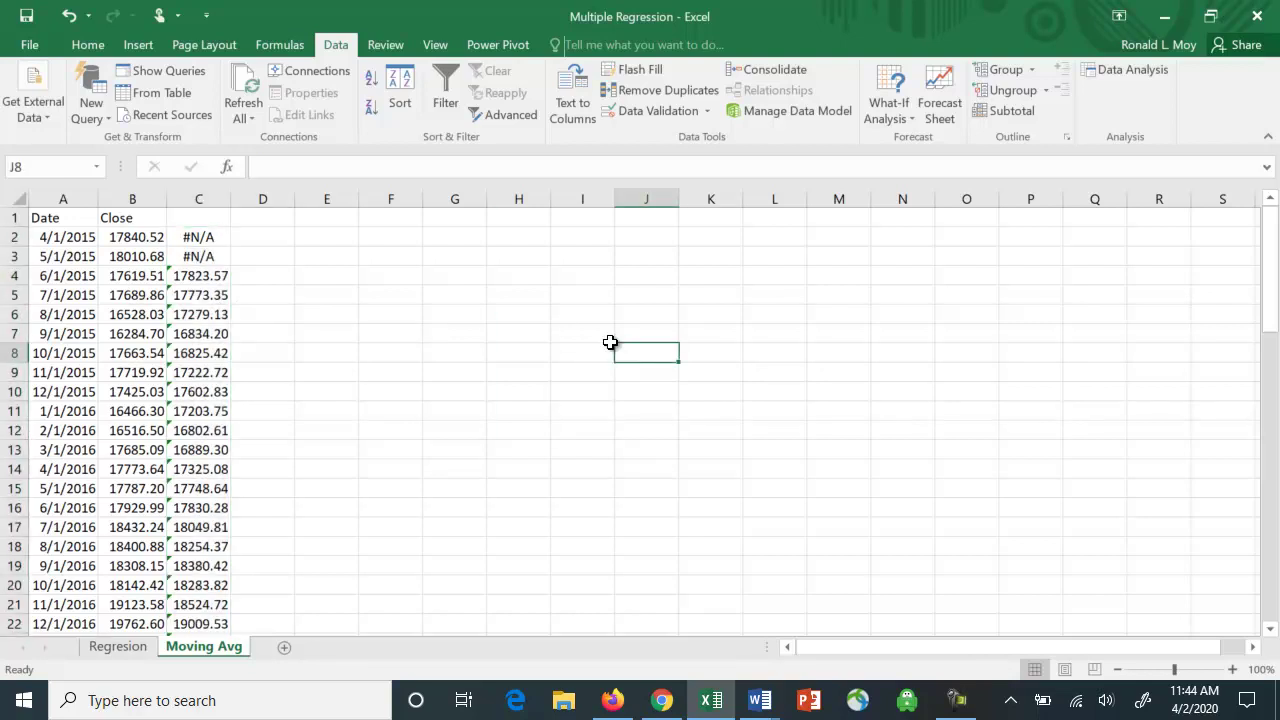
{"action": "left_click", "coordinate": [1100, 69]}
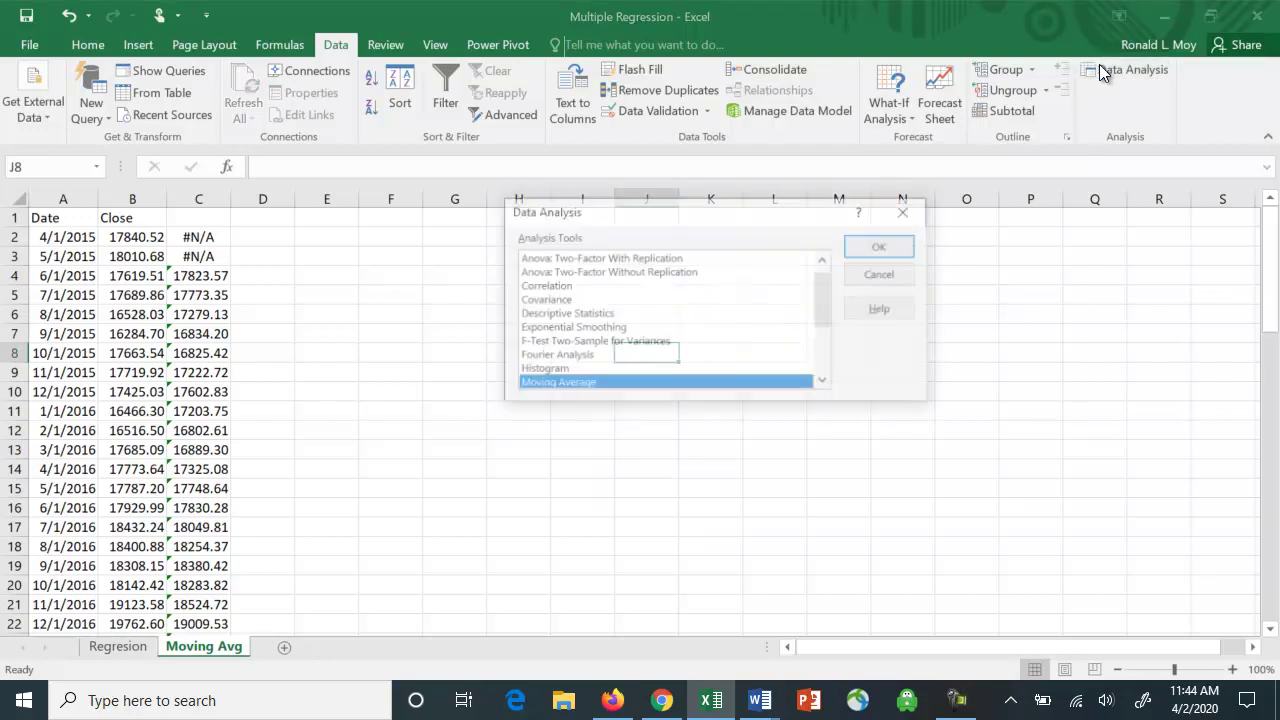